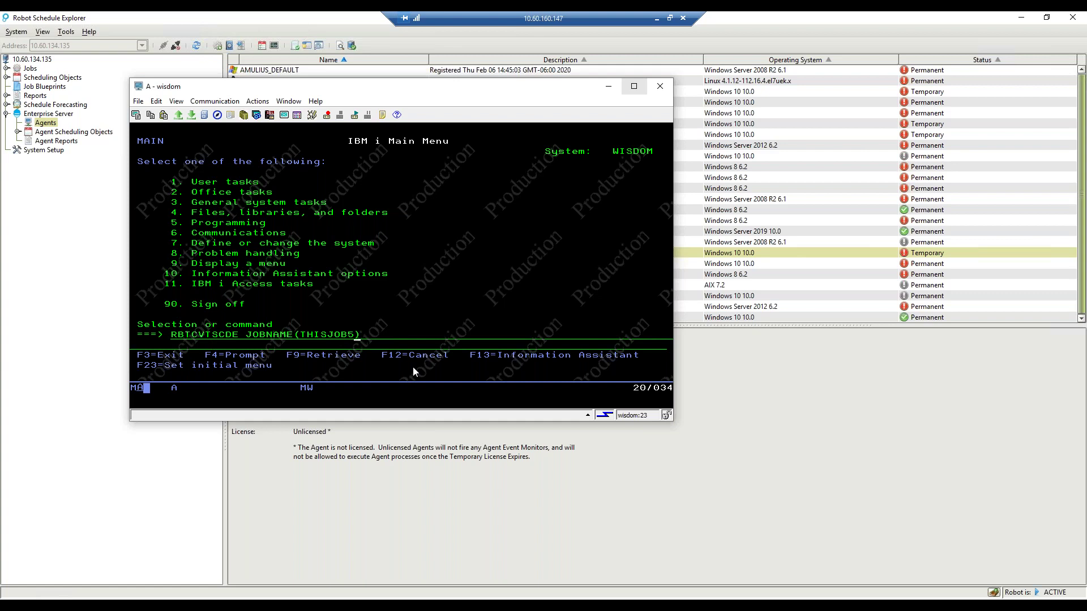
# Step: Run RBTCVTSCDE for job THISJOB5 and again for job TOMIMPORT to convert them from the IBM Job Scheduler to Robot Schedule
pyautogui.press('Return')
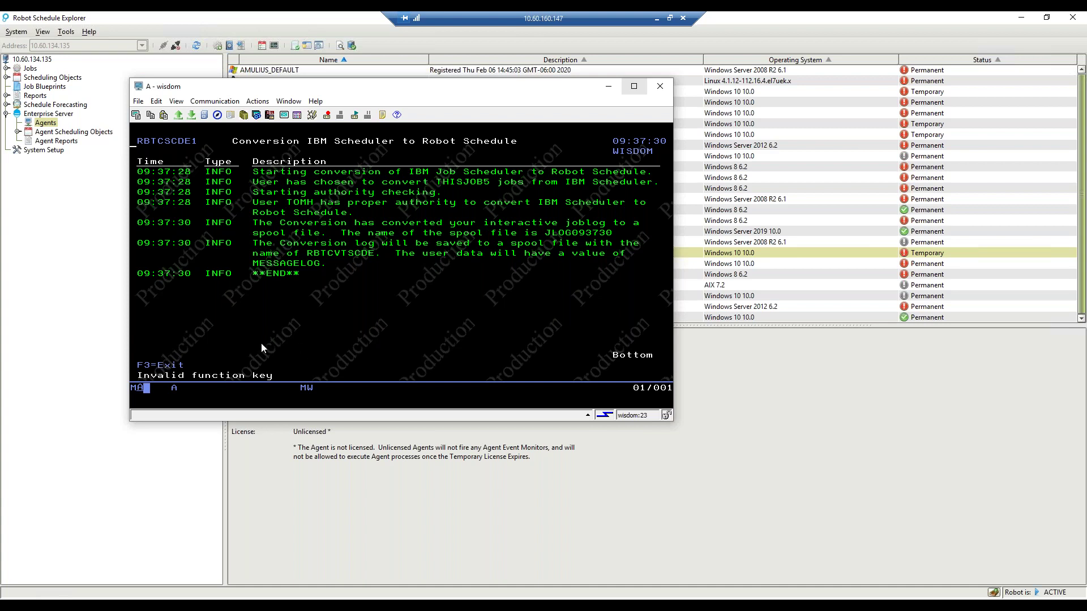
pyautogui.press('F3')
pyautogui.press('F9')
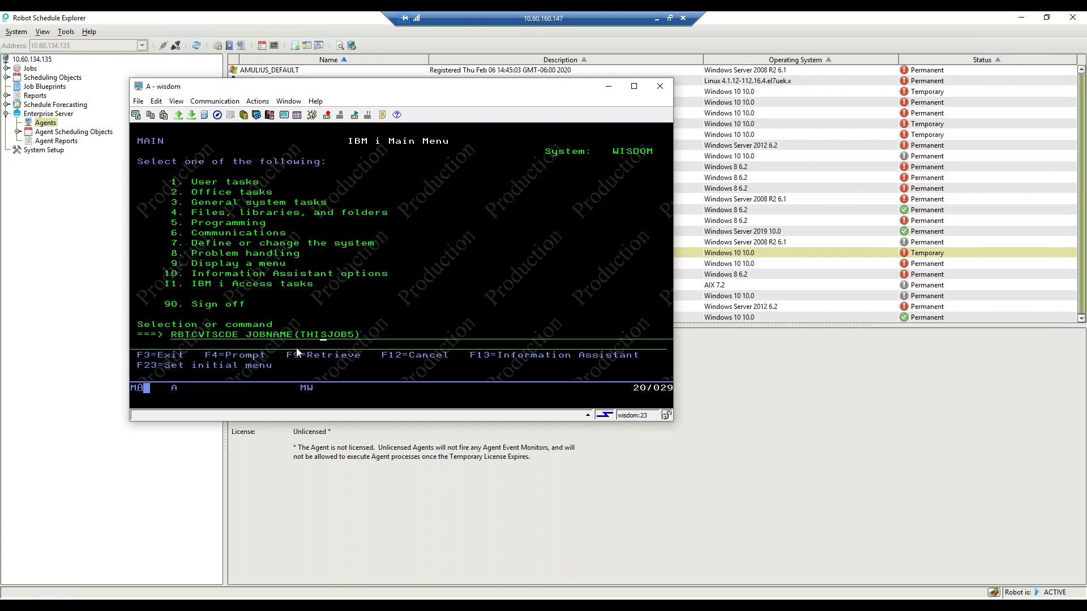
pyautogui.write('tomimport)')
pyautogui.press('Return')
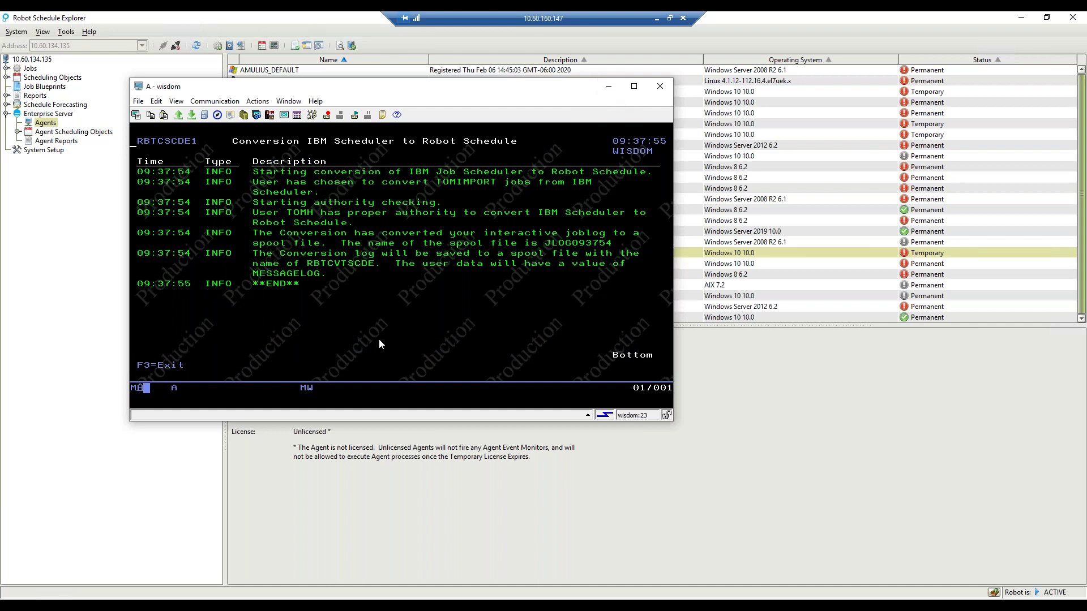
pyautogui.press('F3')
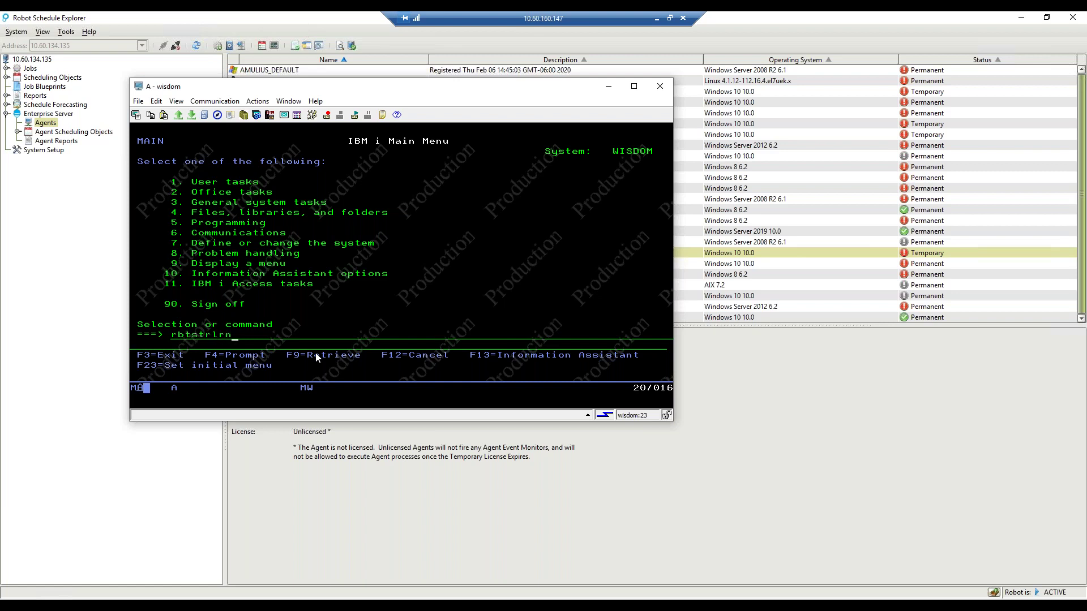
# Step: Start a Robot Learn session with RBTSTRLRN, keeping Submit Job after Created at *NO and Schedule Job at *YES
pyautogui.write('rbtstrlrn')
pyautogui.press('Return')
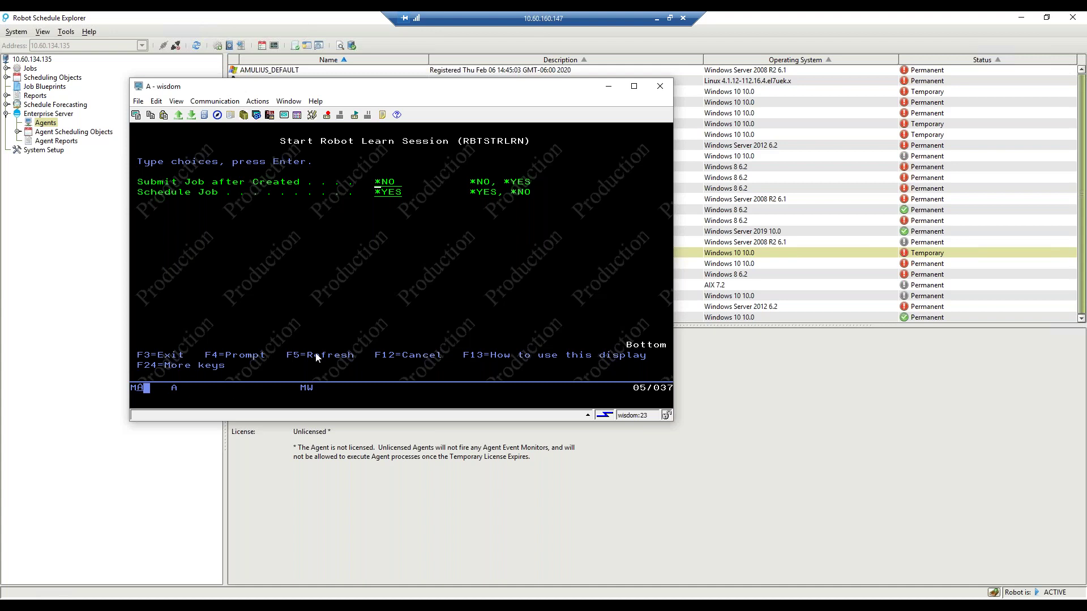
pyautogui.press('Return')
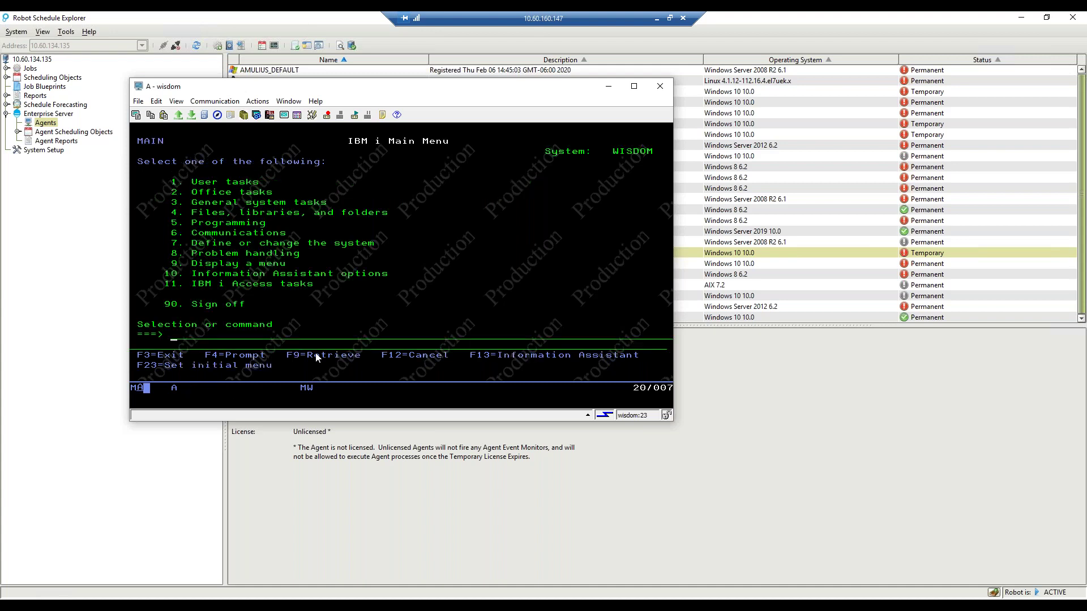
# Step: Switch to Robot Schedule Explorer, list all jobs and select the converted job TOMIMPORT
pyautogui.click(608, 86)
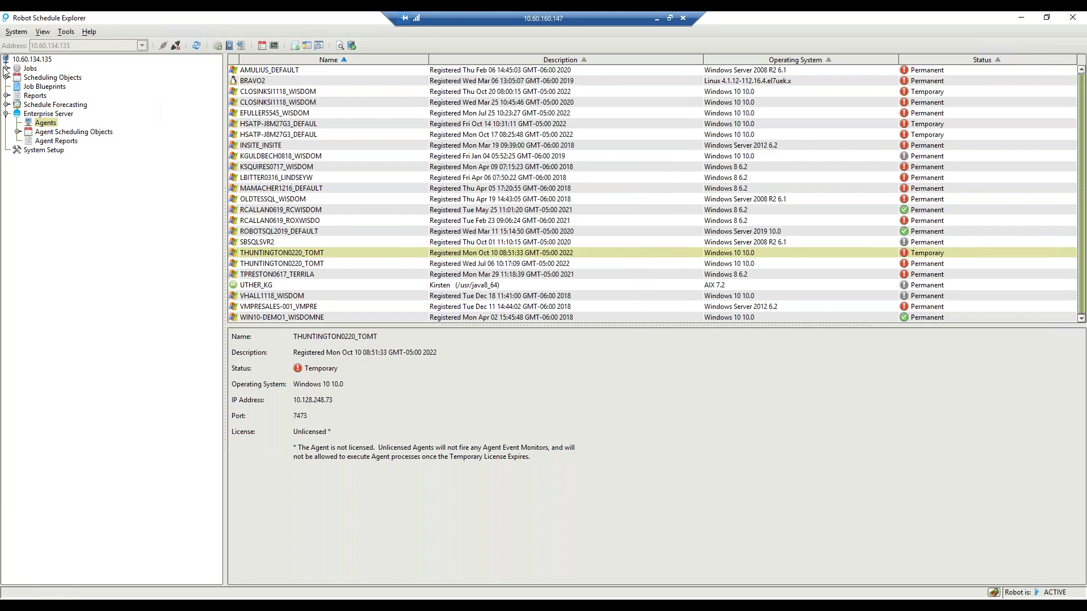
pyautogui.doubleClick(30, 68)
pyautogui.click(45, 77)
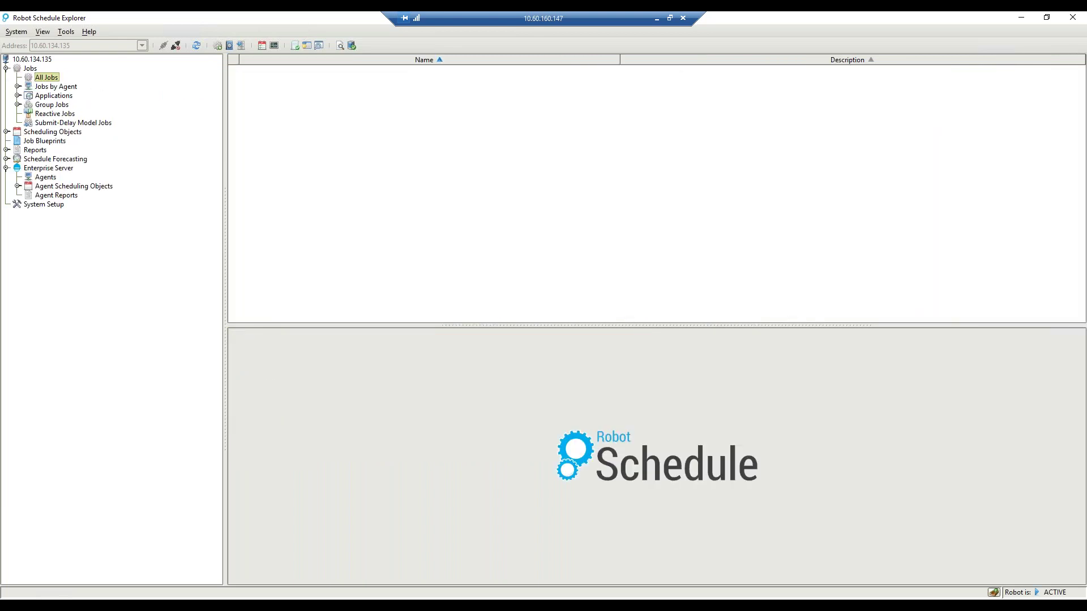
pyautogui.click(259, 127)
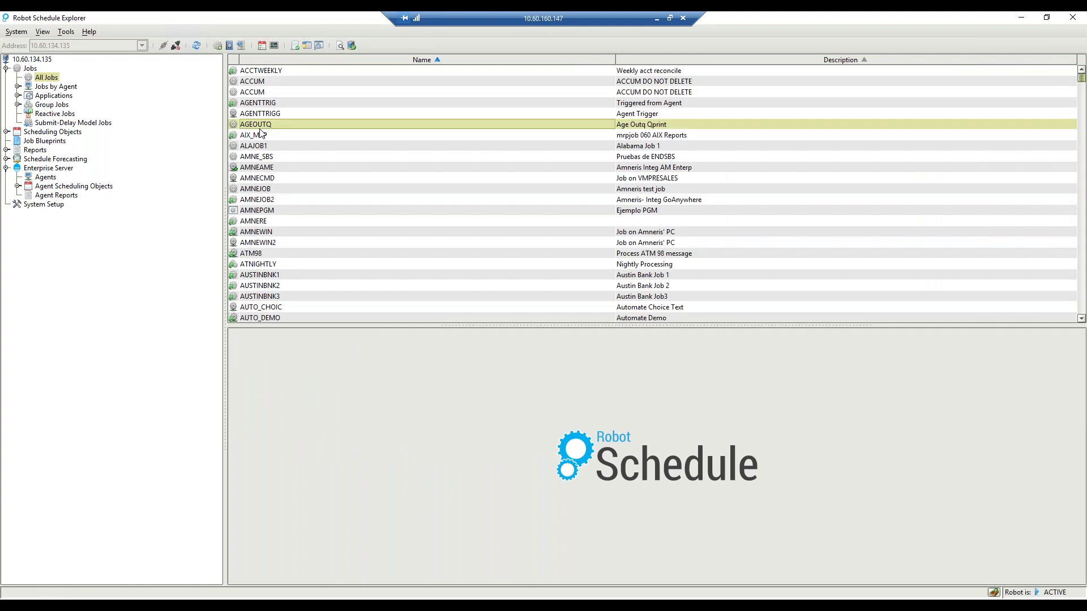
pyautogui.press('t')
pyautogui.press('o')
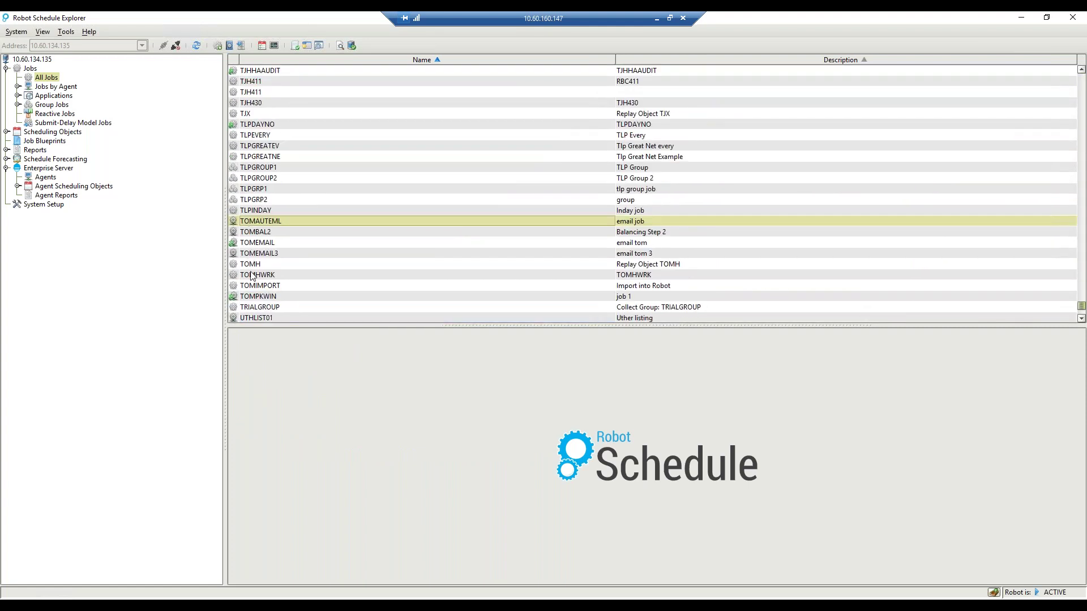
pyautogui.click(262, 288)
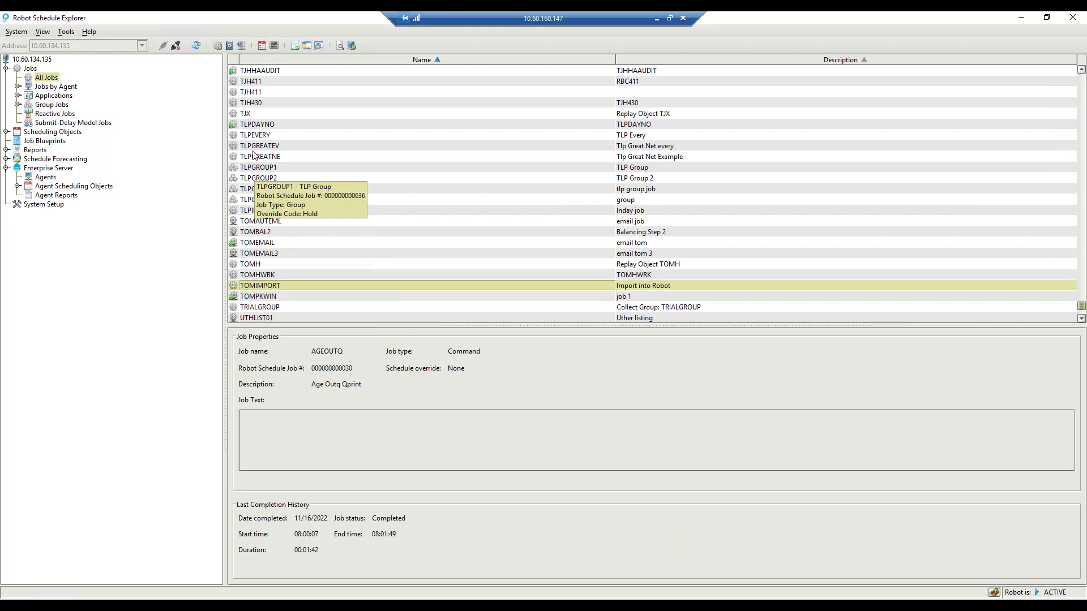
# Step: Check the job summary details of THISJOB5 and THISJOB4 in the list of all jobs
pyautogui.scroll(3, 242, 153)
pyautogui.scroll(3, 242, 148)
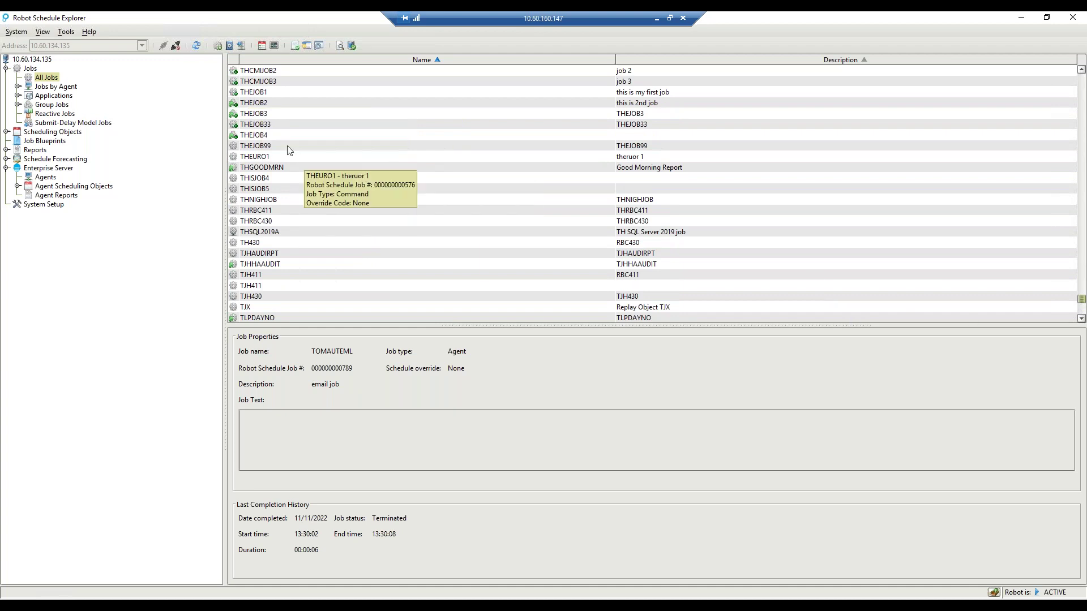
pyautogui.click(253, 191)
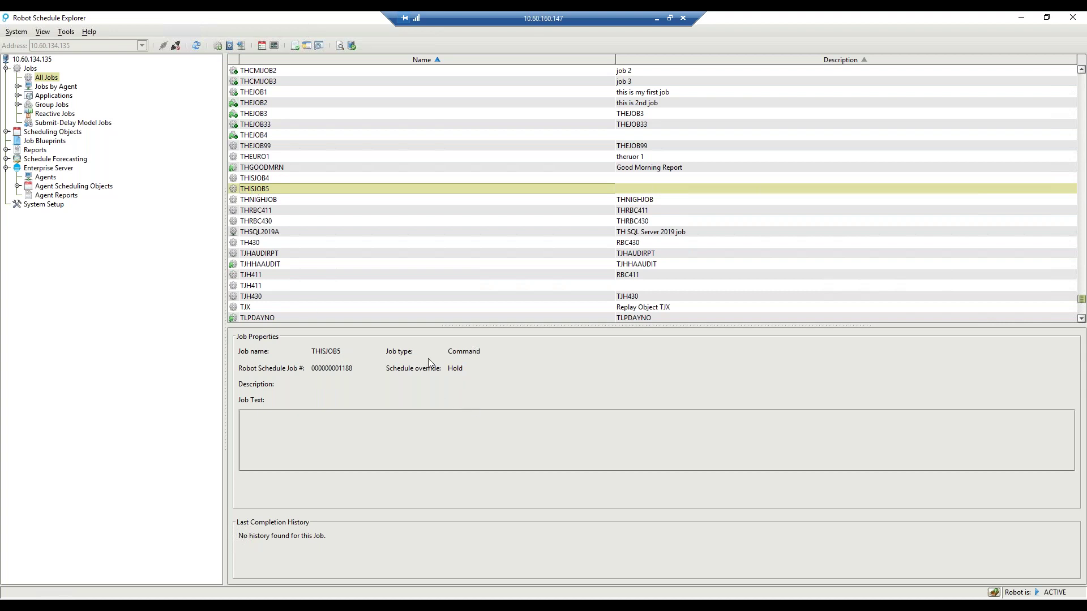
pyautogui.click(249, 180)
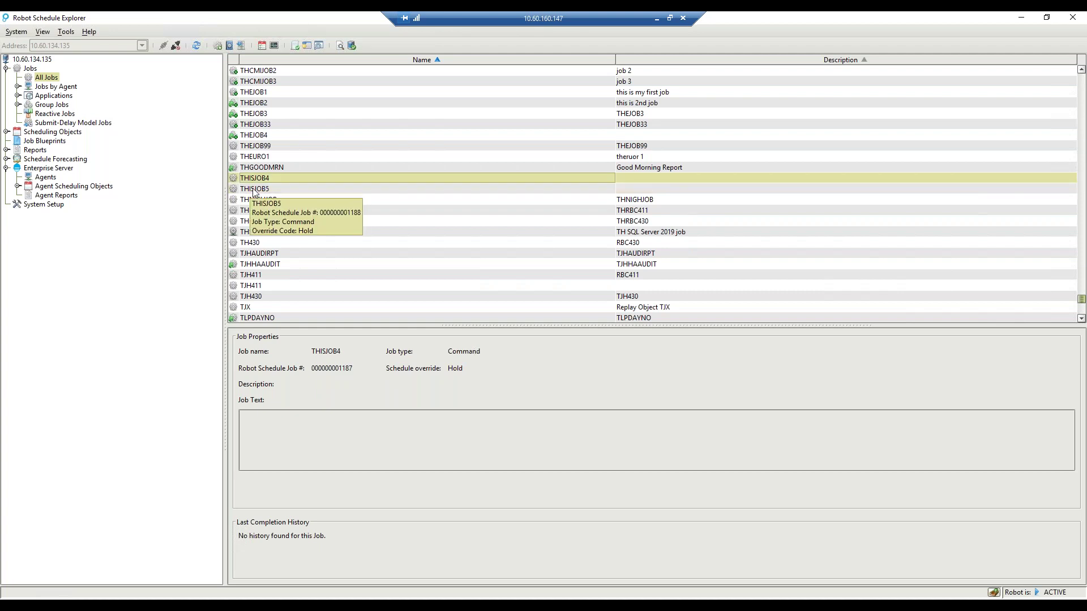
# Step: Add Robot job THISJOB4 as a reactive prerequisite of THISJOB5 with conjunction AND and status Normal completion, and save the job
pyautogui.rightClick(253, 190)
pyautogui.click(286, 198)
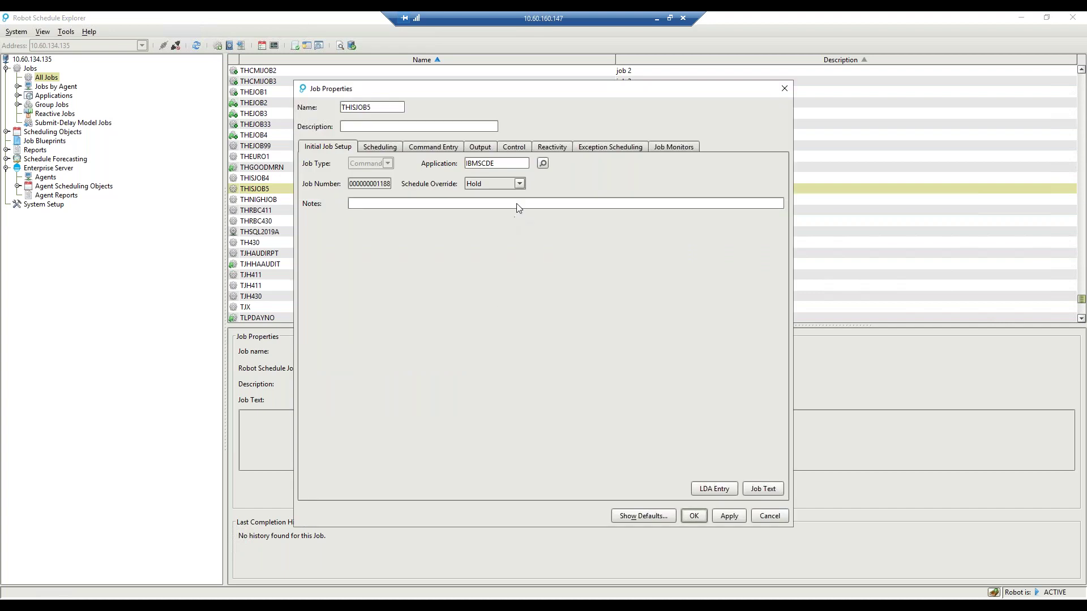
pyautogui.click(552, 147)
pyautogui.click(698, 178)
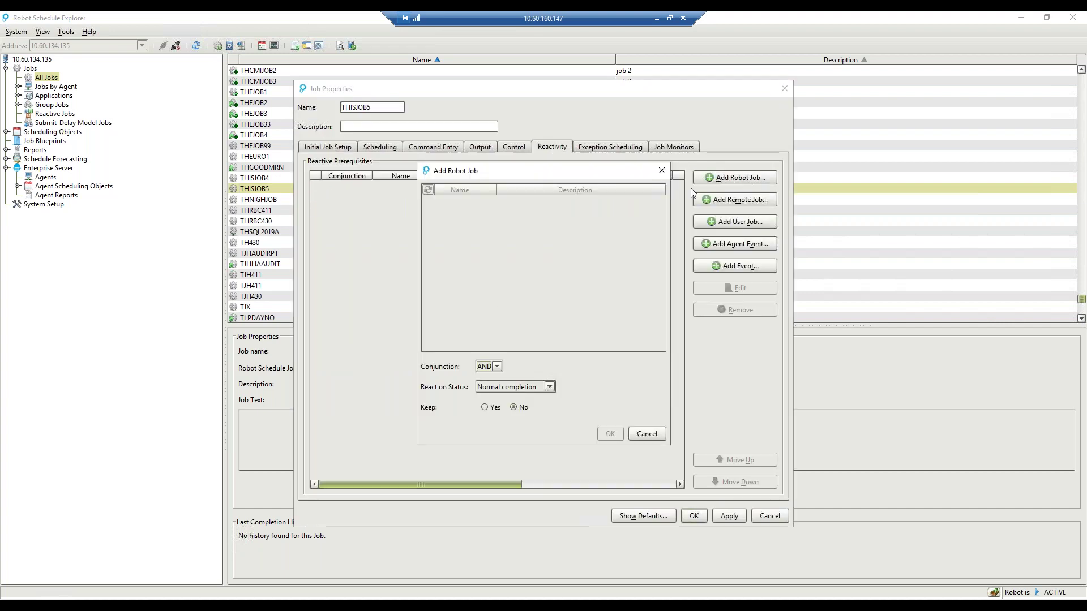
pyautogui.click(461, 233)
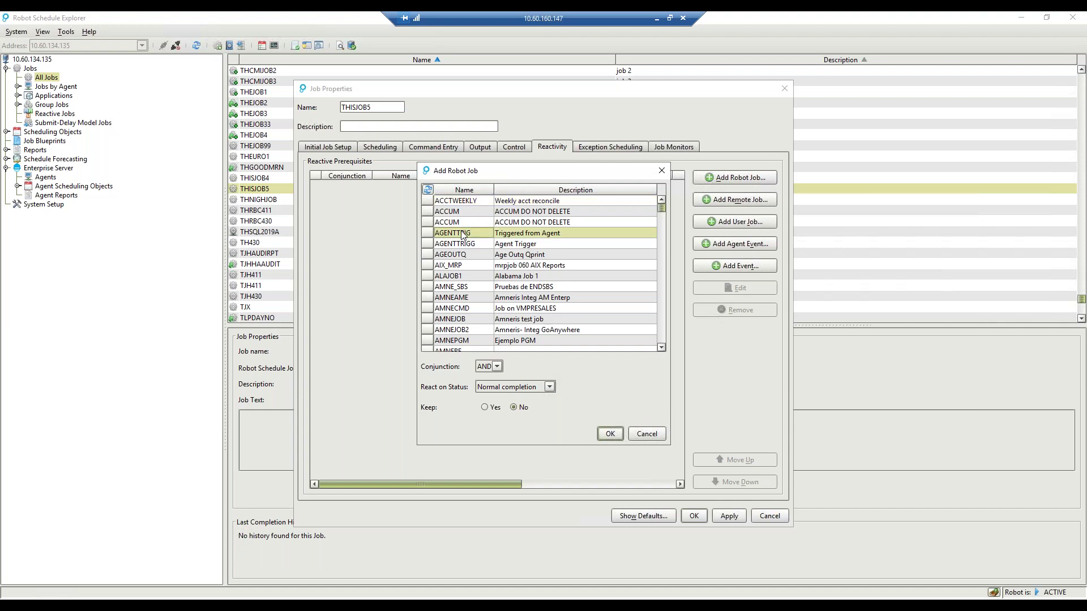
pyautogui.write('THISJOB4')
pyautogui.click(462, 346)
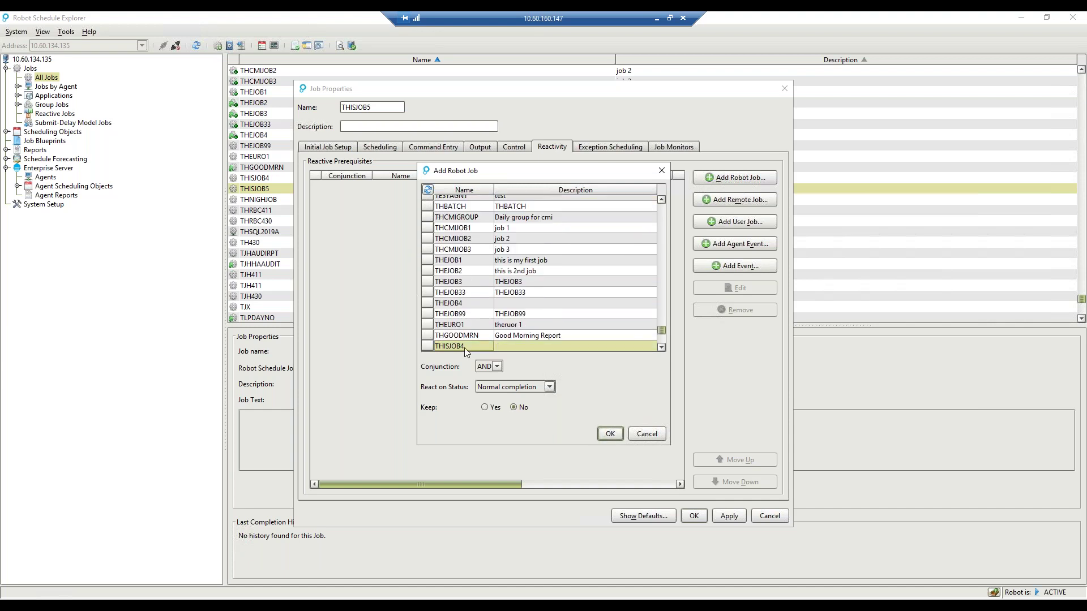
pyautogui.click(617, 434)
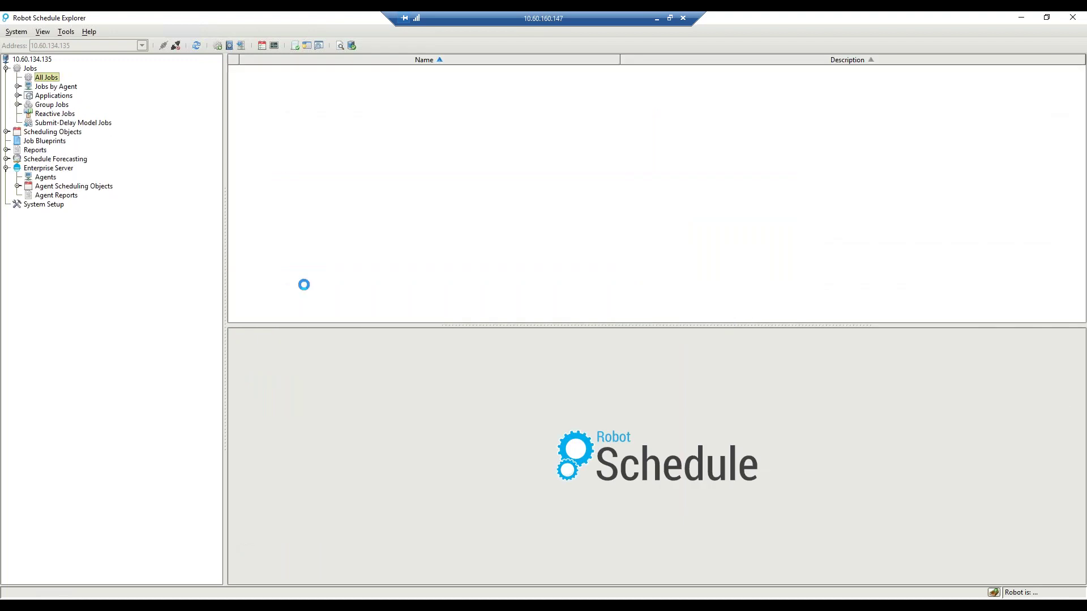
pyautogui.click(238, 192)
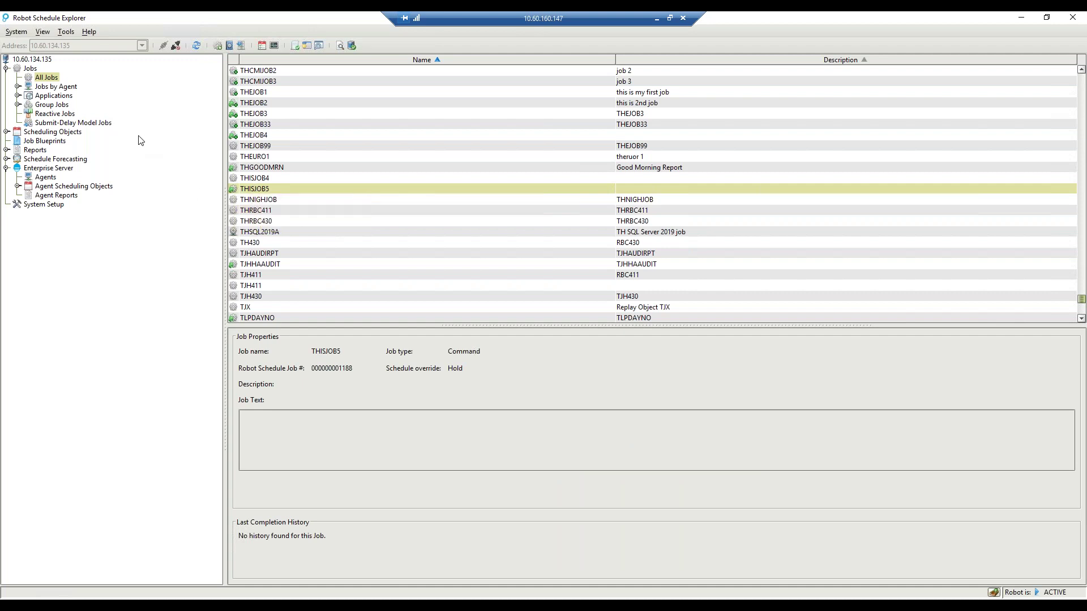
# Step: Examine the actions offered for the whole system, the ACCOUNTING application and the ROBOTSQL2019_DEFAULT agent, including the Schedule Activity Monitor
pyautogui.rightClick(17, 61)
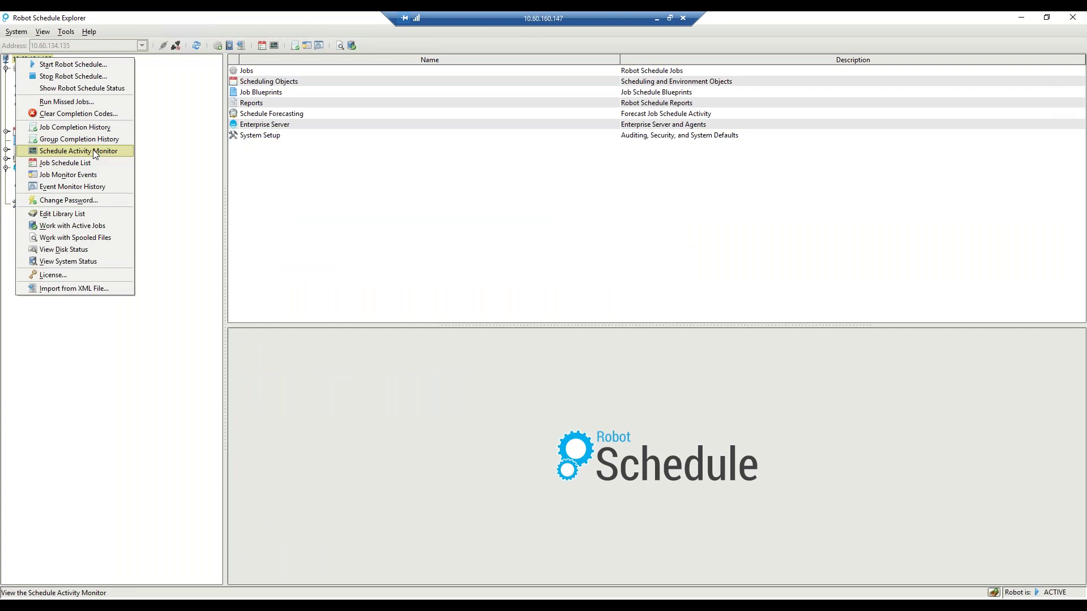
pyautogui.click(301, 359)
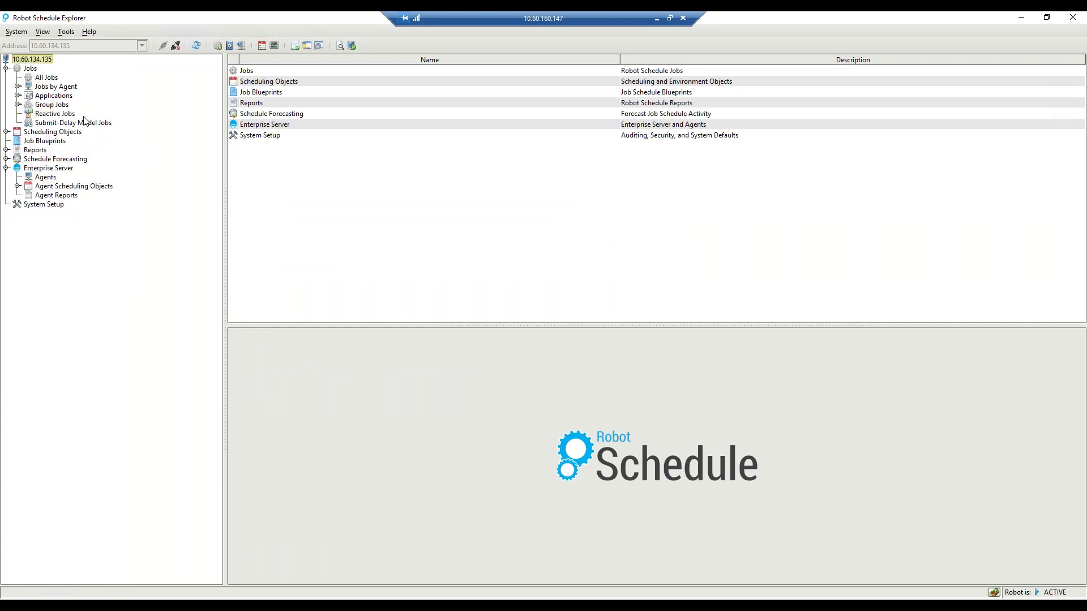
pyautogui.click(18, 96)
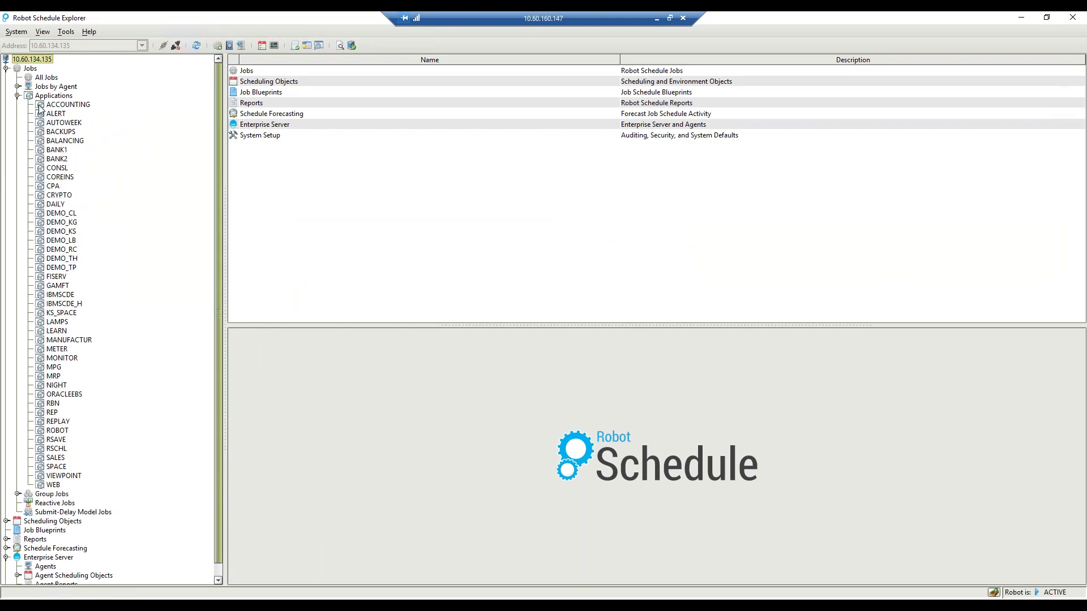
pyautogui.rightClick(39, 108)
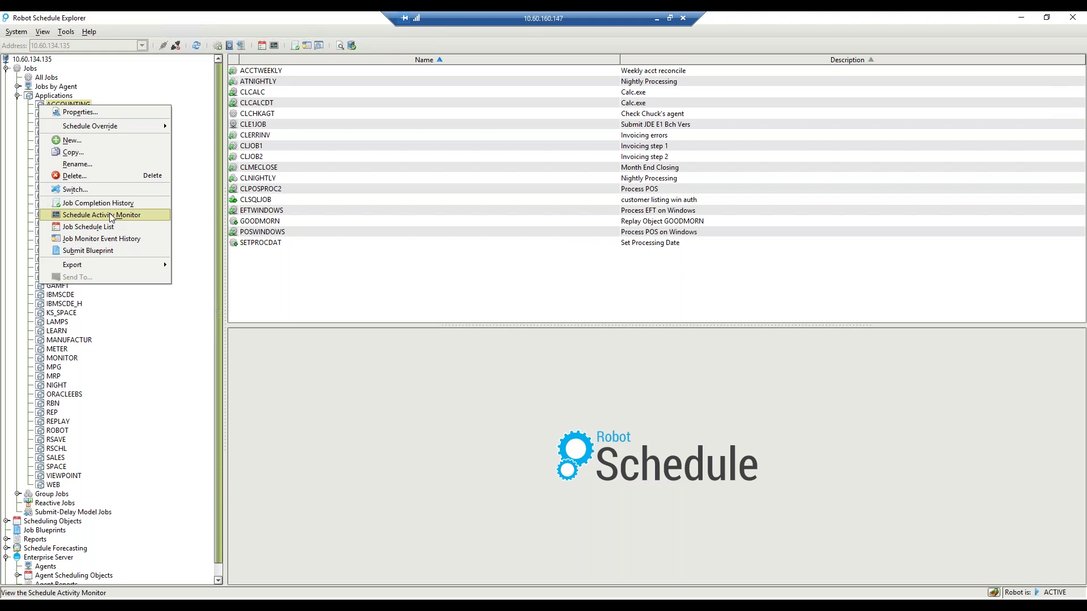
pyautogui.click(18, 96)
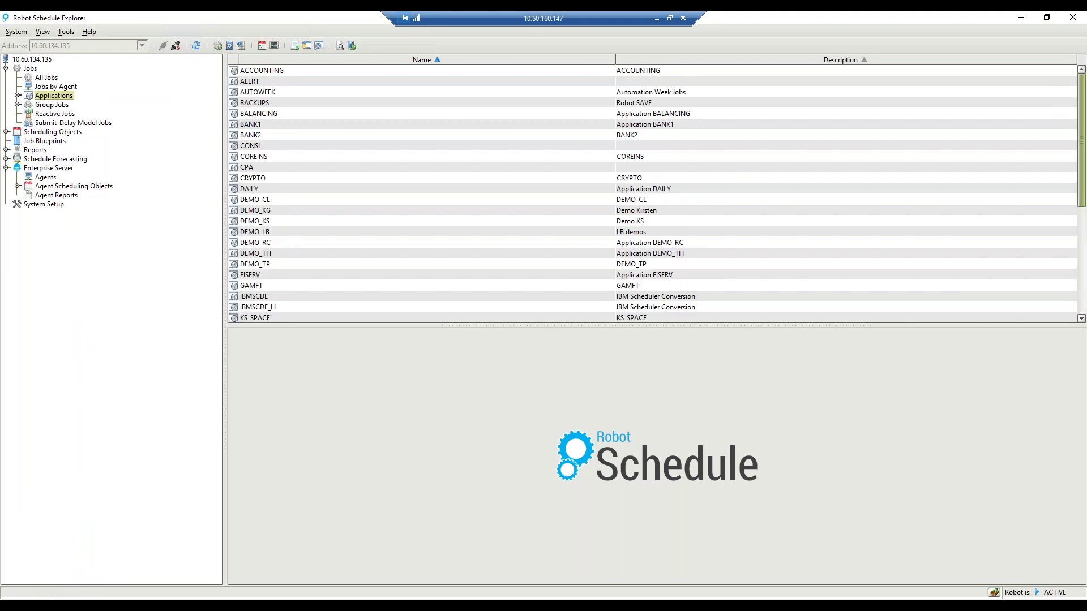
pyautogui.click(18, 87)
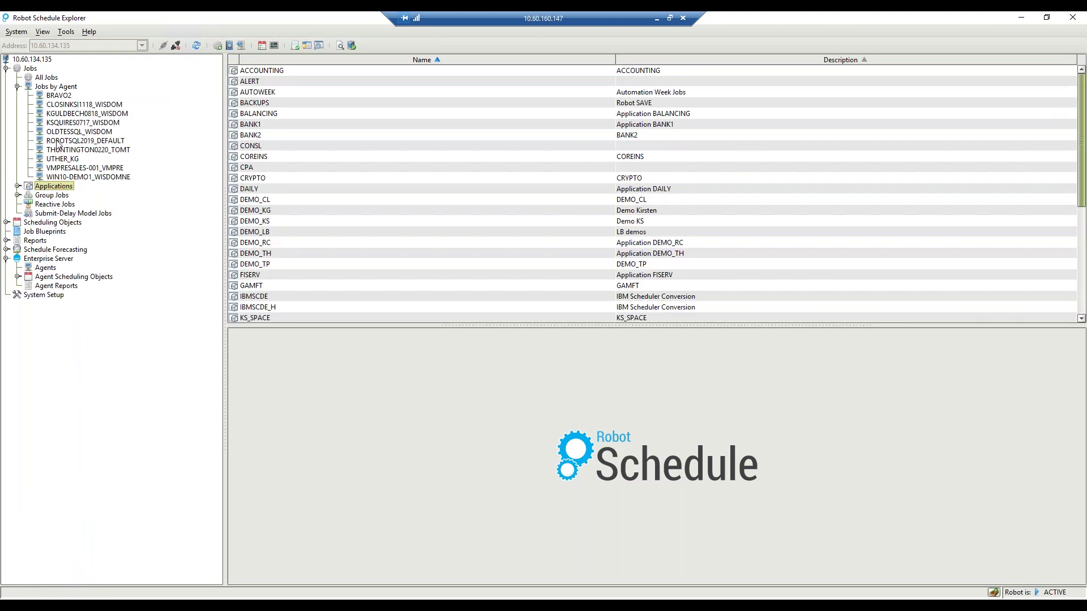
pyautogui.click(59, 141)
pyautogui.rightClick(59, 141)
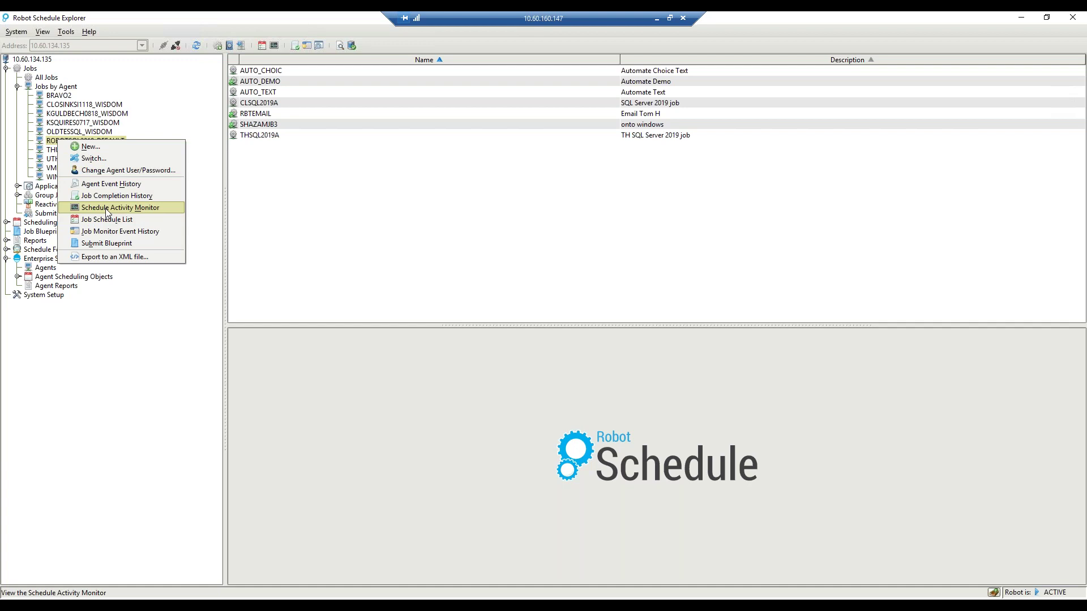
pyautogui.click(17, 87)
# Step: Open the Schedule Activity Monitor for the whole system and review the summary and the detailed forecasted jobs
pyautogui.click(274, 46)
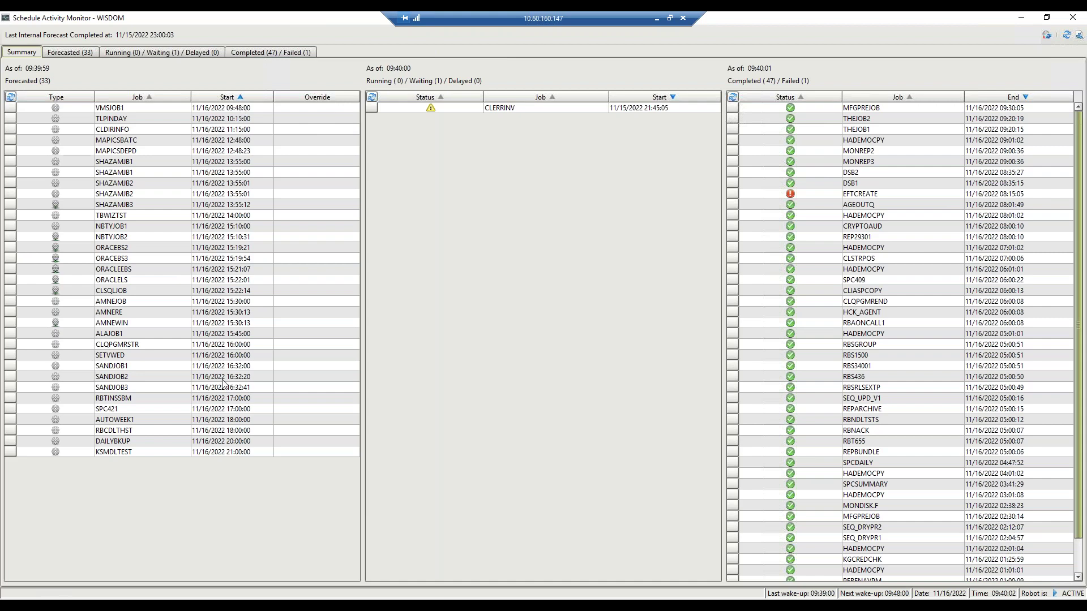
pyautogui.click(70, 53)
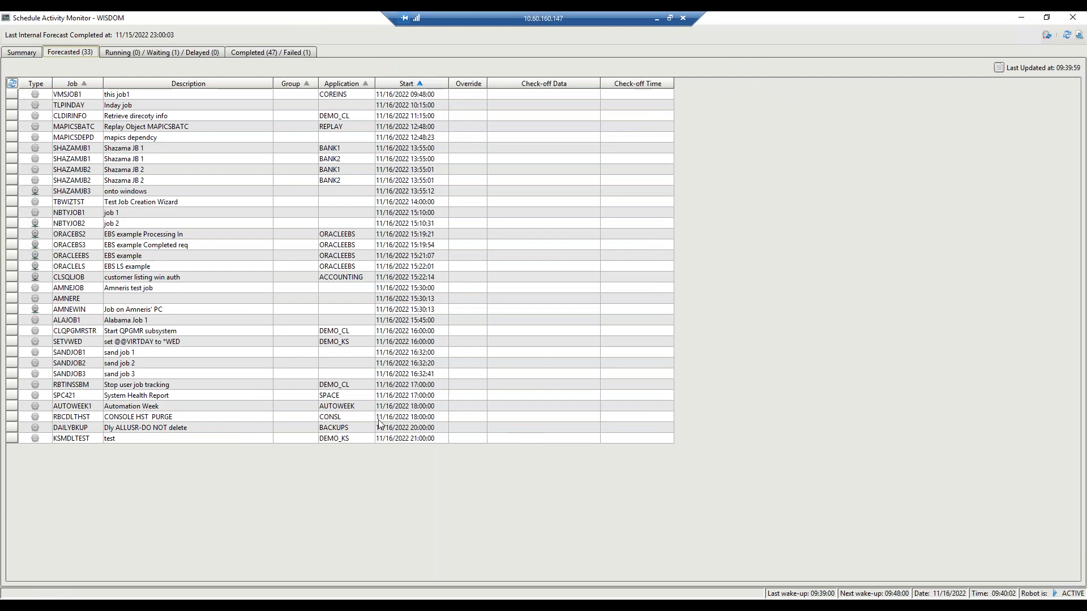
pyautogui.click(21, 52)
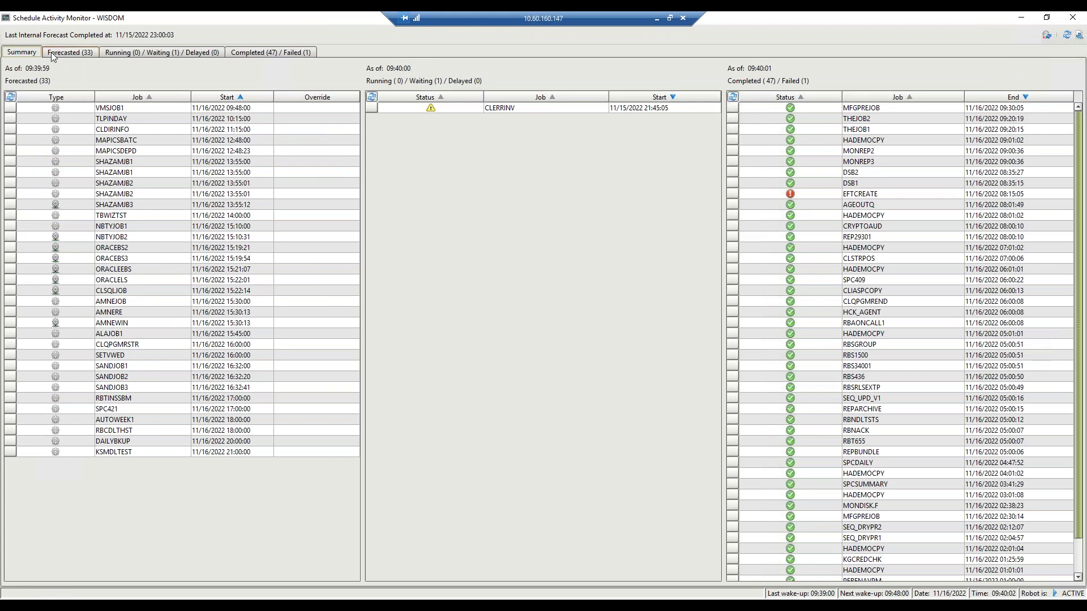
# Step: Inspect the properties and available actions of forecasted job VMSJOB1 without changing it, and return to the summary
pyautogui.click(57, 57)
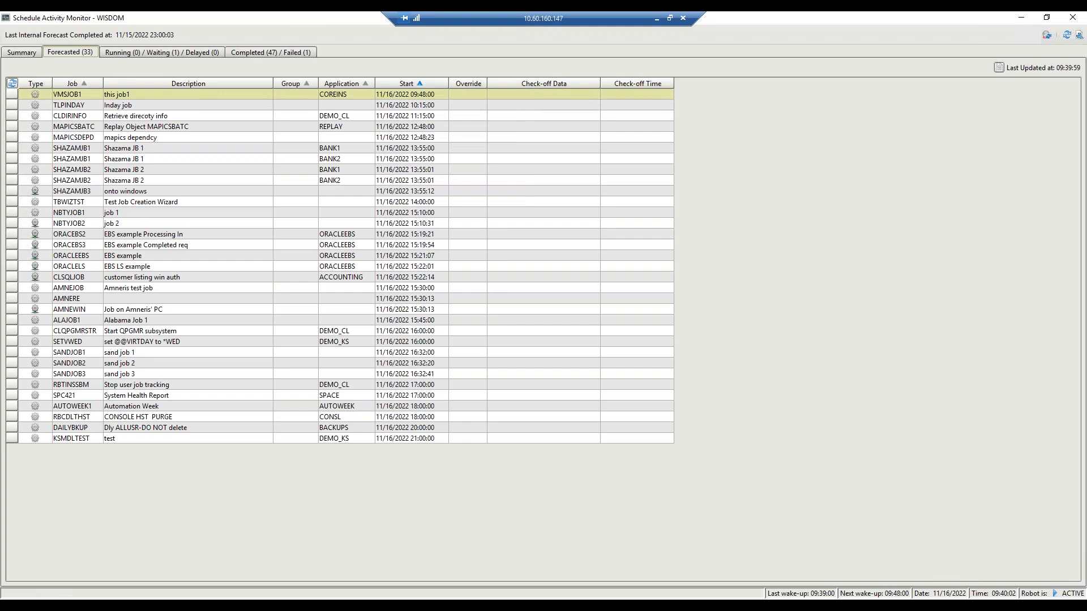
pyautogui.press('Return')
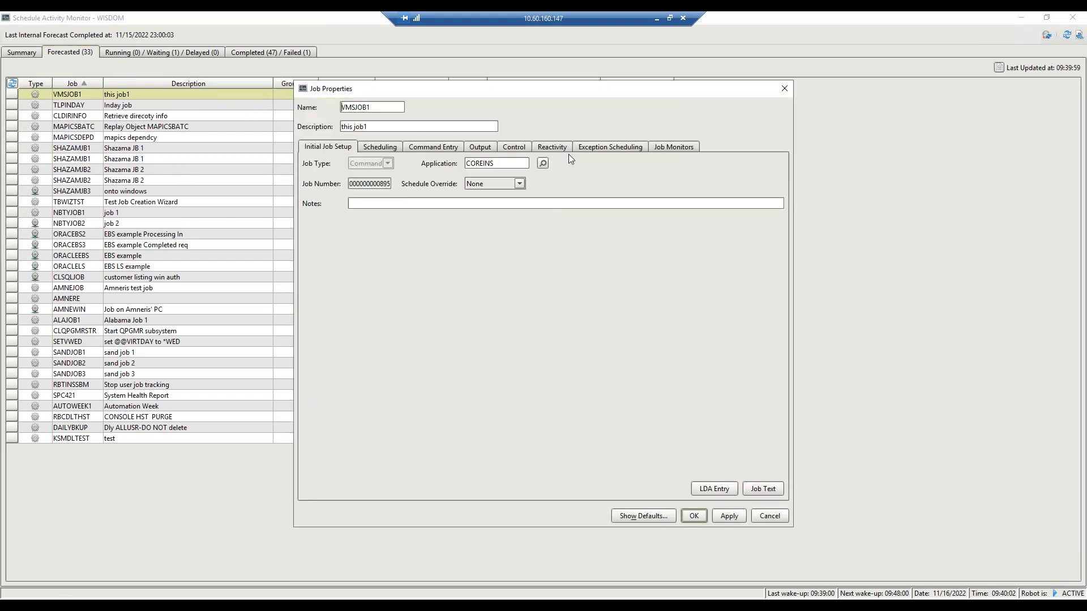
pyautogui.click(768, 516)
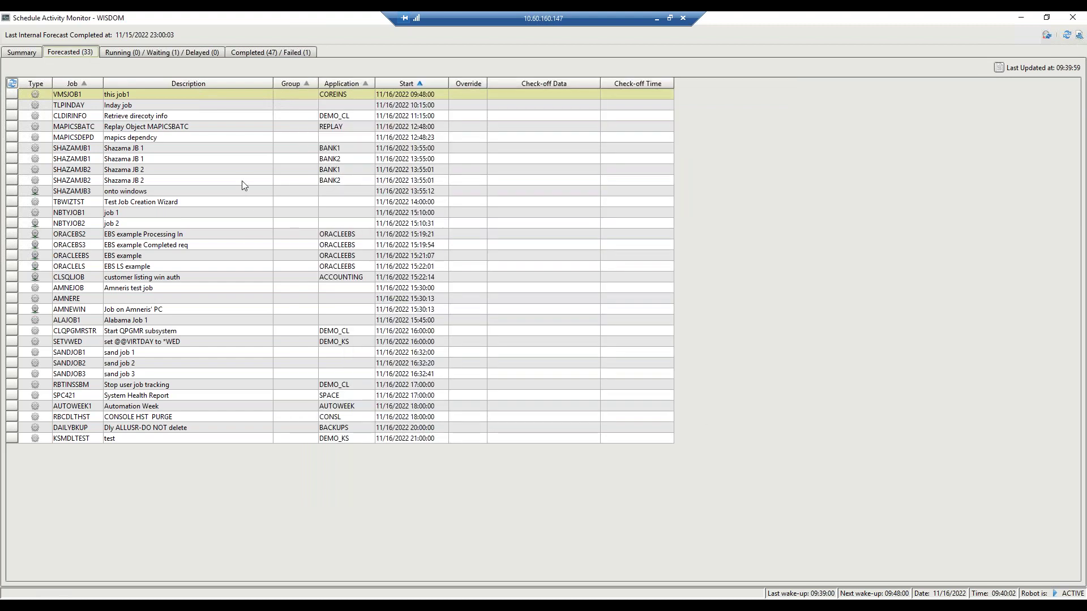
pyautogui.rightClick(259, 98)
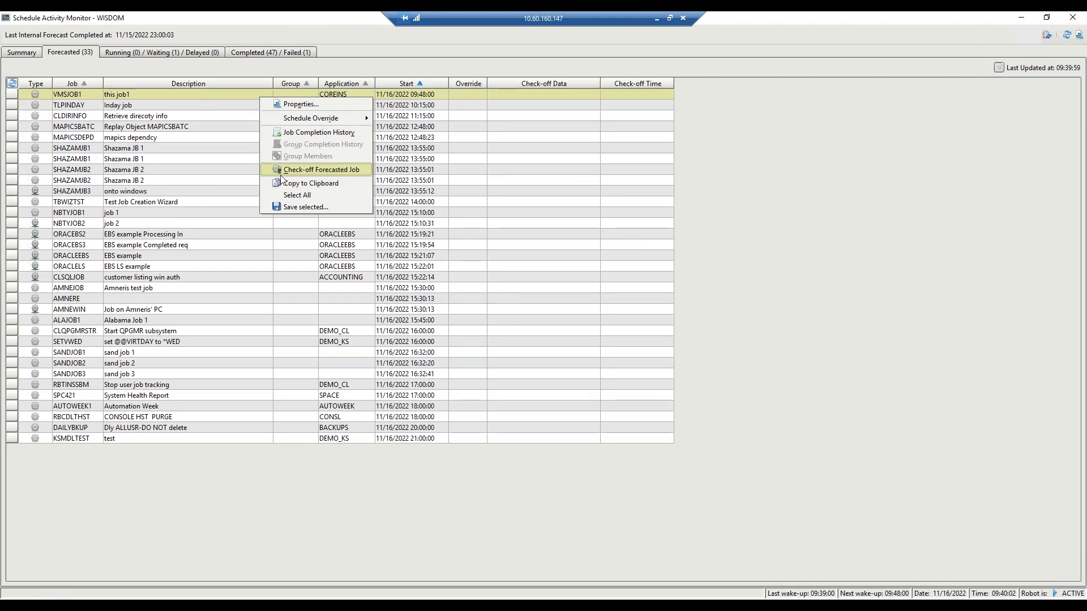
pyautogui.click(23, 53)
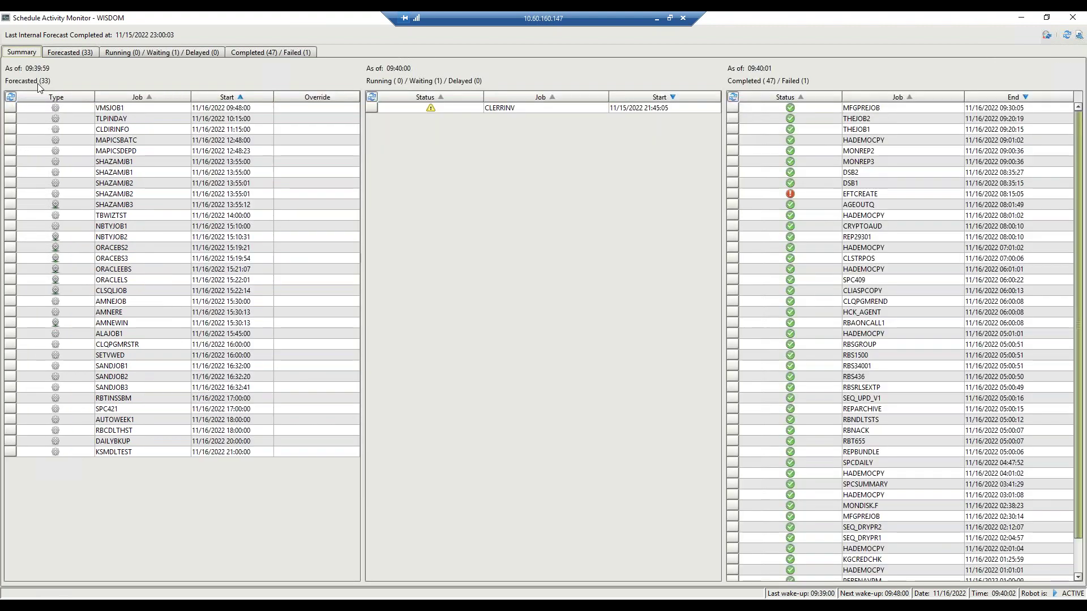
# Step: Display the job log of waiting job CLERRINV, examine its CPA0701 message, and close the log
pyautogui.click(448, 108)
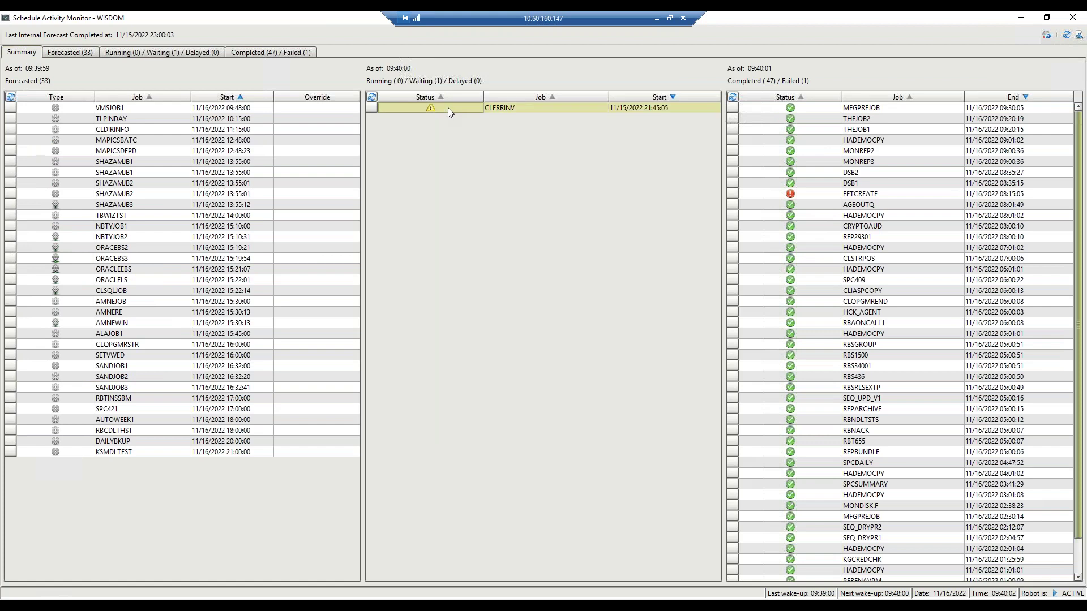
pyautogui.rightClick(447, 110)
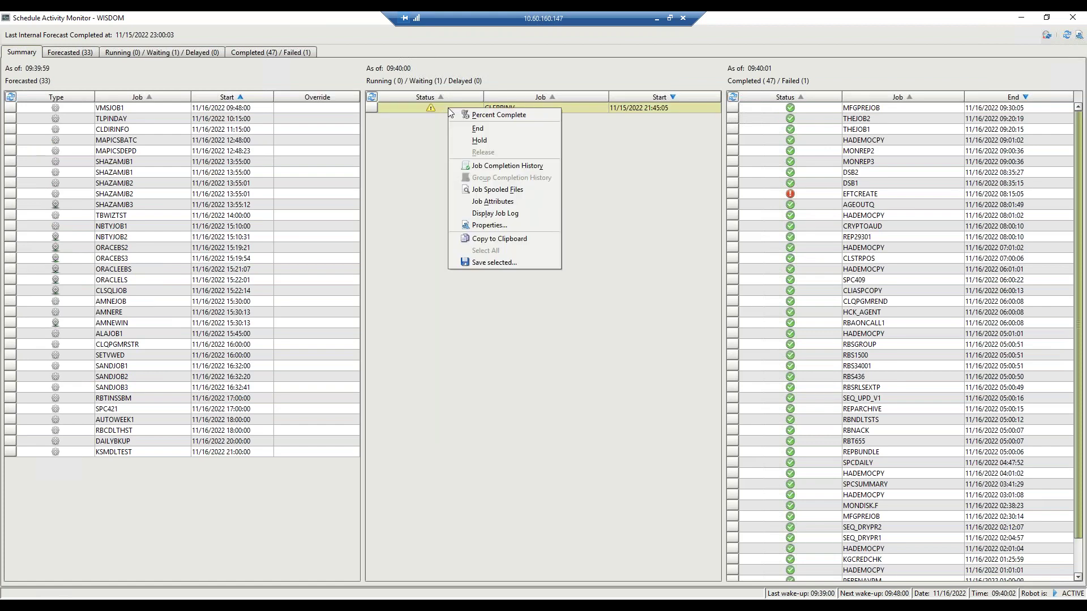
pyautogui.click(493, 214)
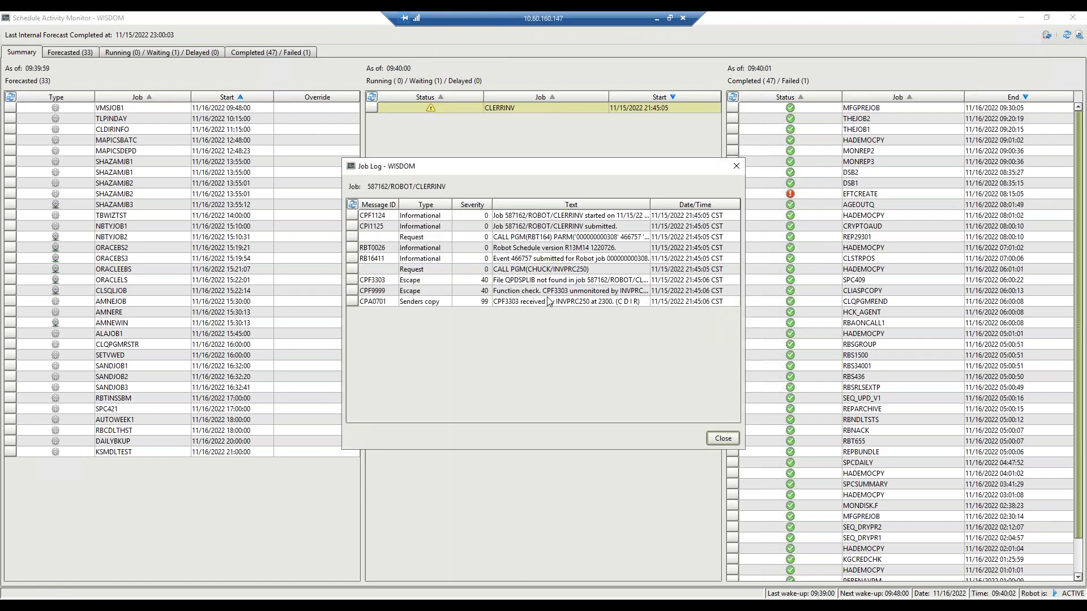
pyautogui.click(549, 303)
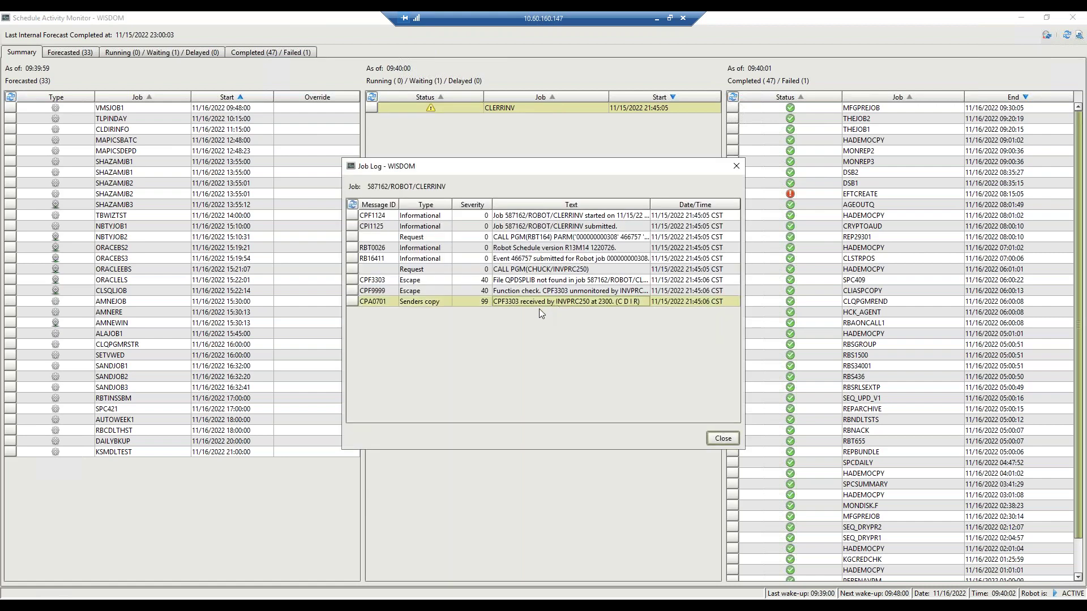
pyautogui.click(724, 439)
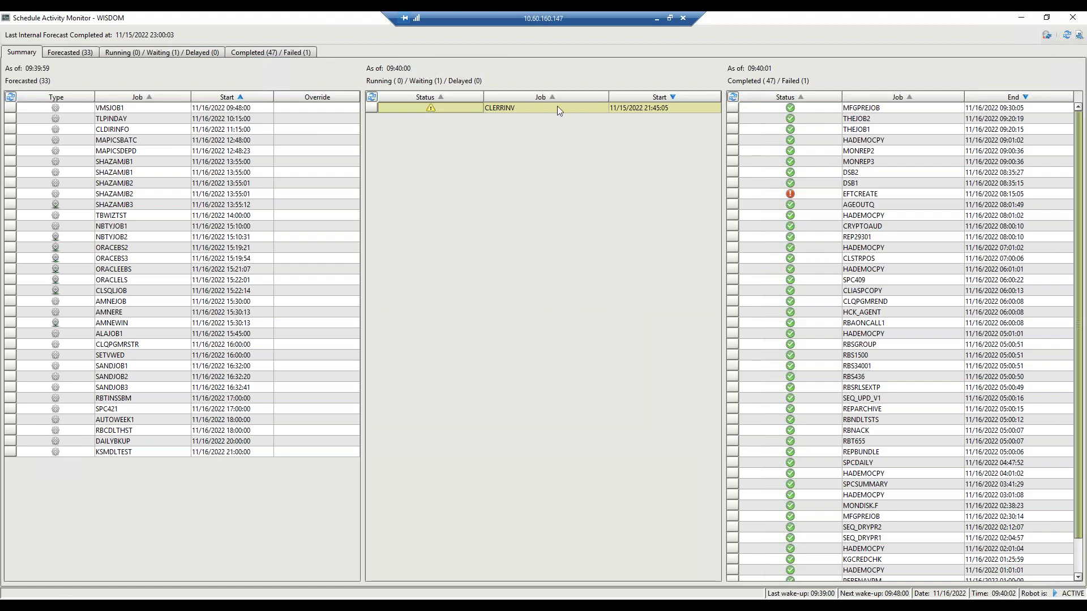
# Step: Examine the actions offered for failed job EFTCREATE, and bring up the internal forecast run but decline it
pyautogui.click(834, 192)
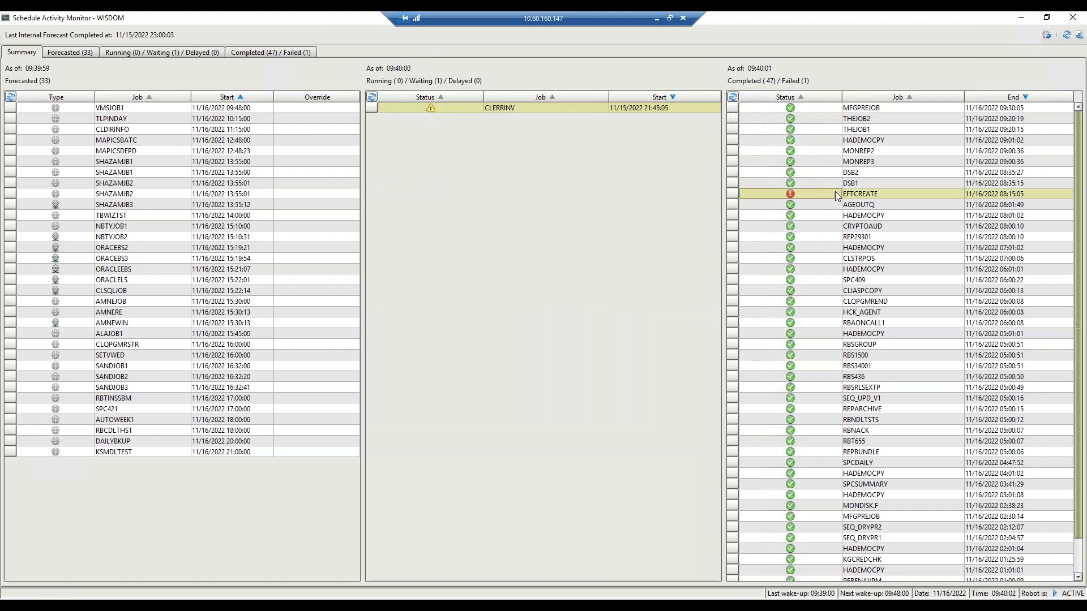
pyautogui.rightClick(834, 192)
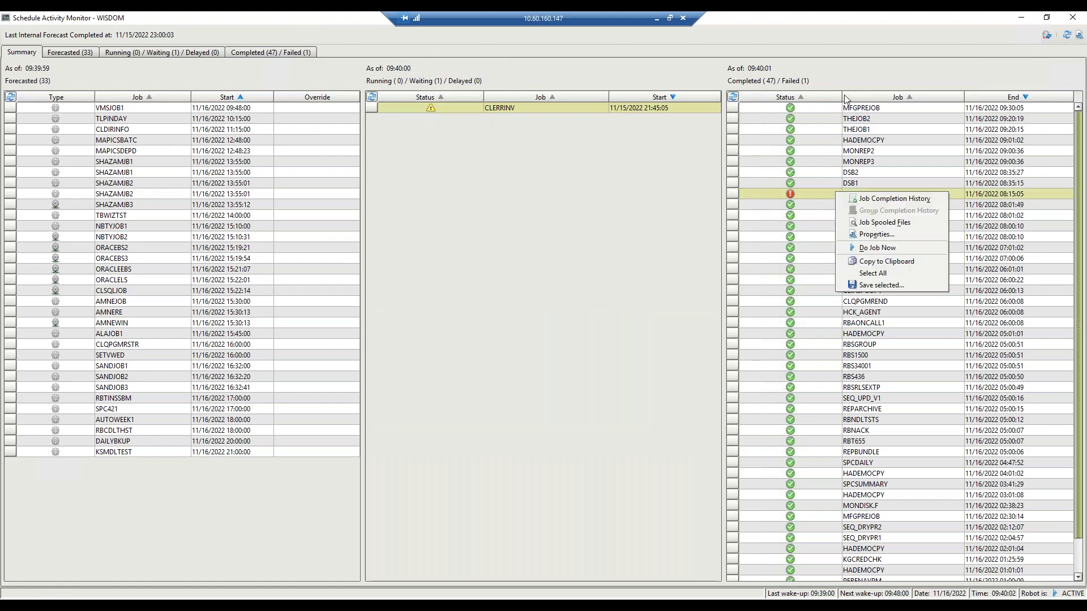
pyautogui.click(1047, 35)
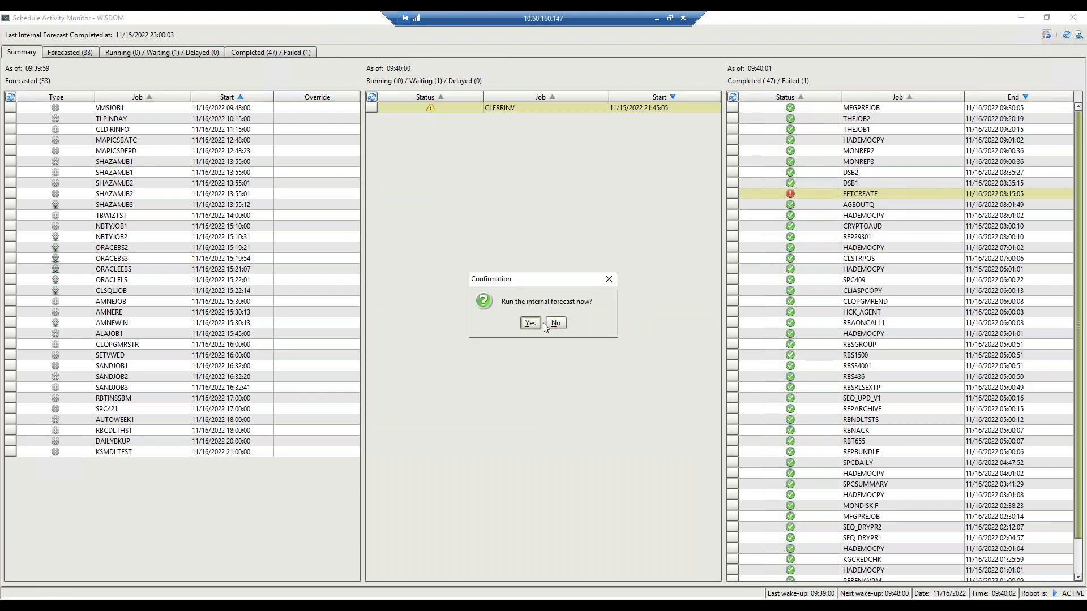
pyautogui.click(555, 324)
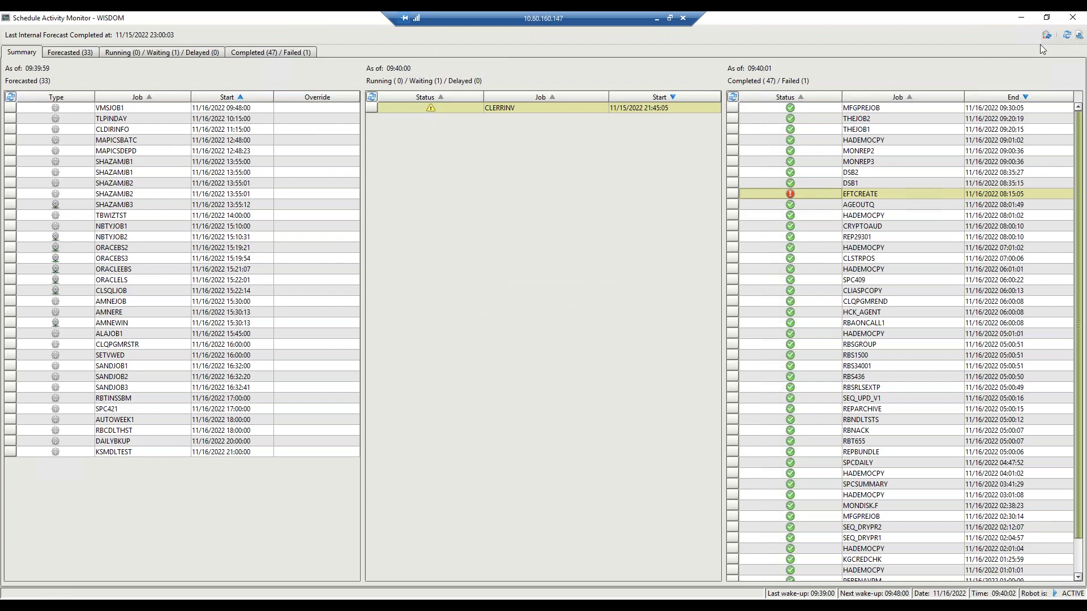
# Step: Review the activity monitor's job type filter and set its preferences to show completed/failed jobs from Jobs Failed Today
pyautogui.click(1079, 35)
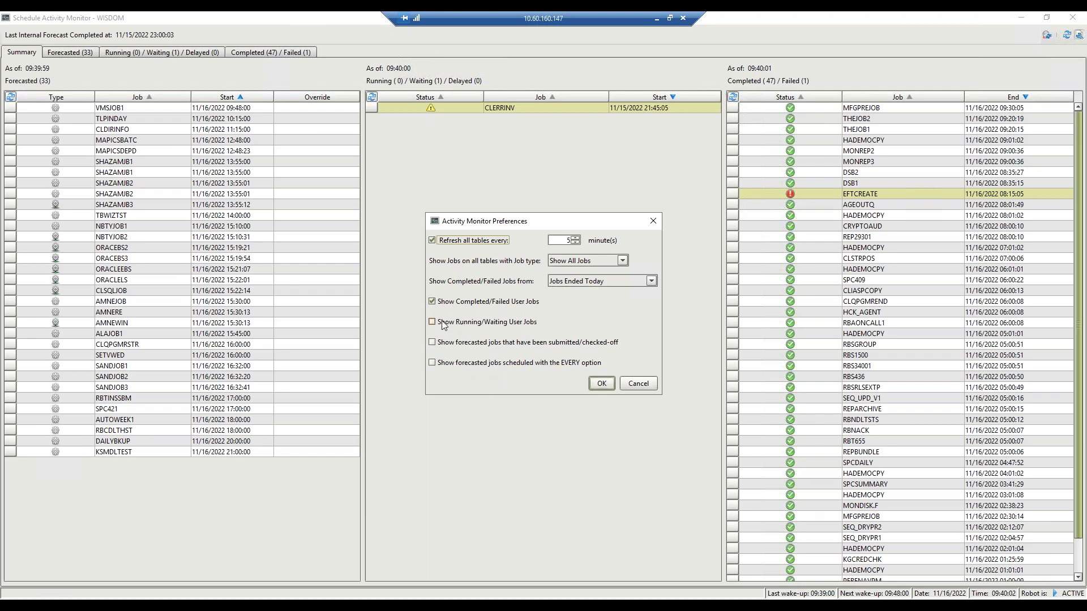
pyautogui.click(622, 262)
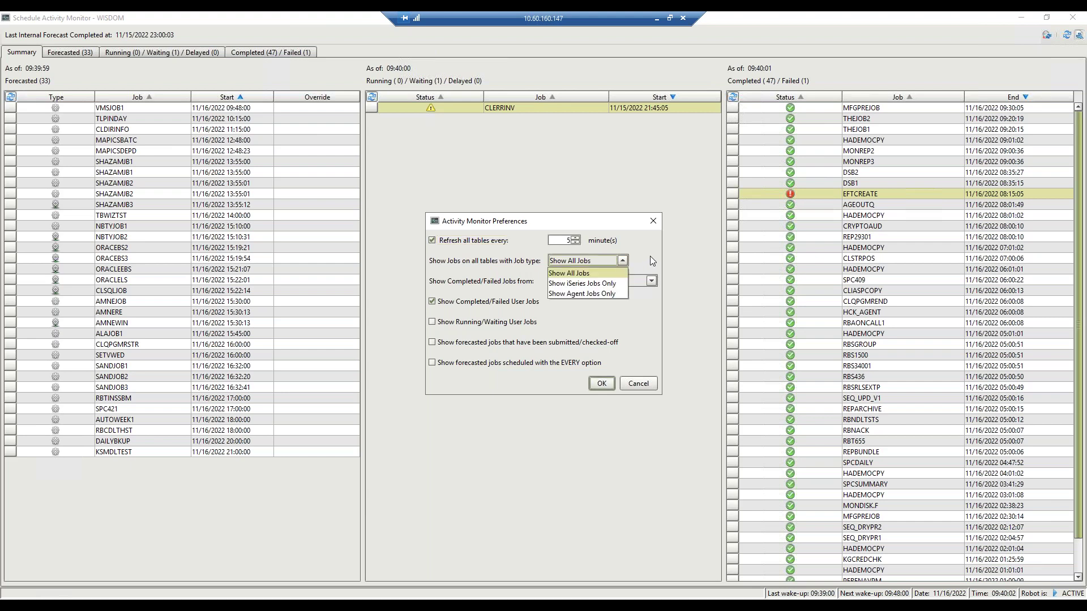
pyautogui.click(651, 279)
pyautogui.click(652, 280)
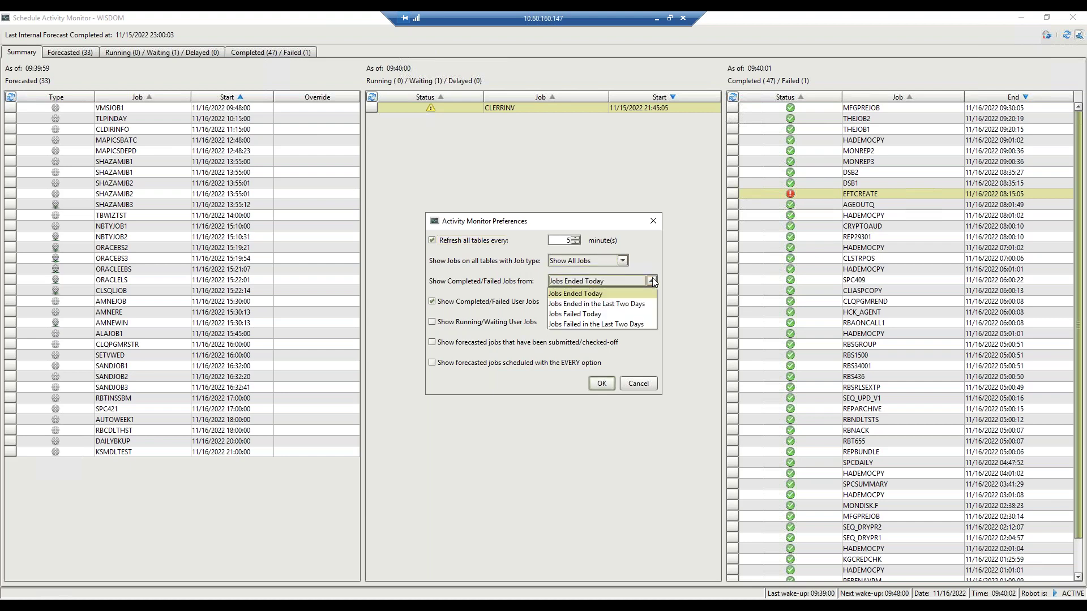
pyautogui.click(612, 315)
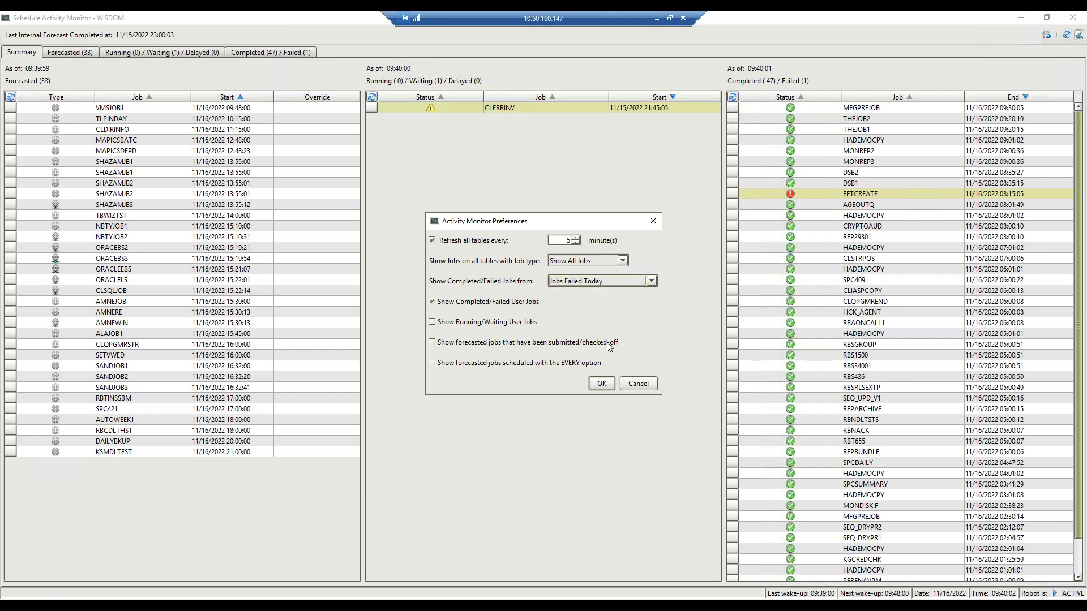
pyautogui.click(602, 384)
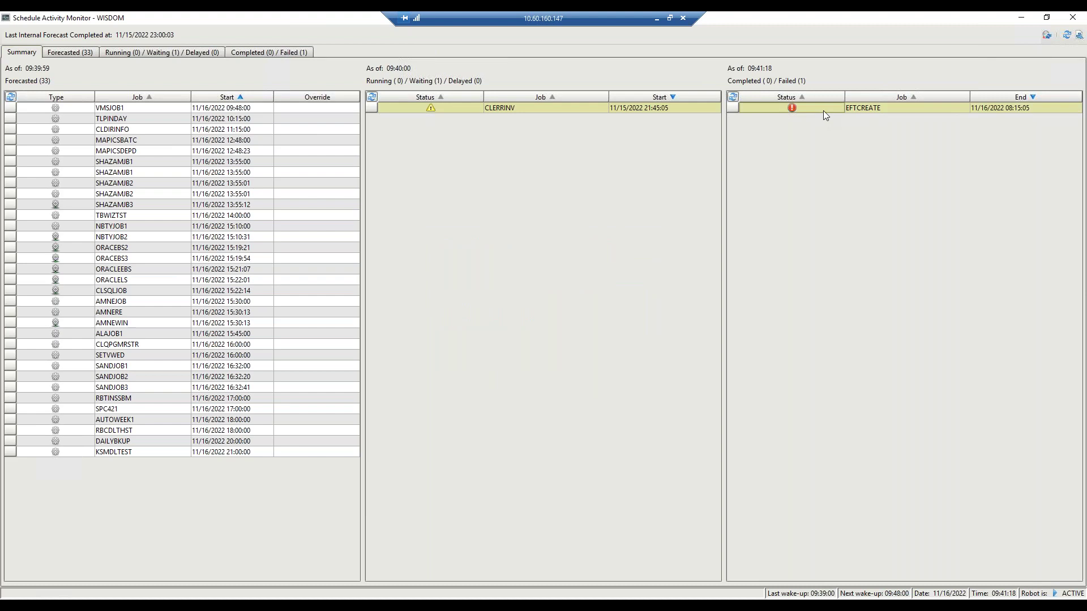
# Step: Open the QPJOBLOG spooled file of failed job EFTCREATE and read through its messages around the DLTF command
pyautogui.rightClick(823, 111)
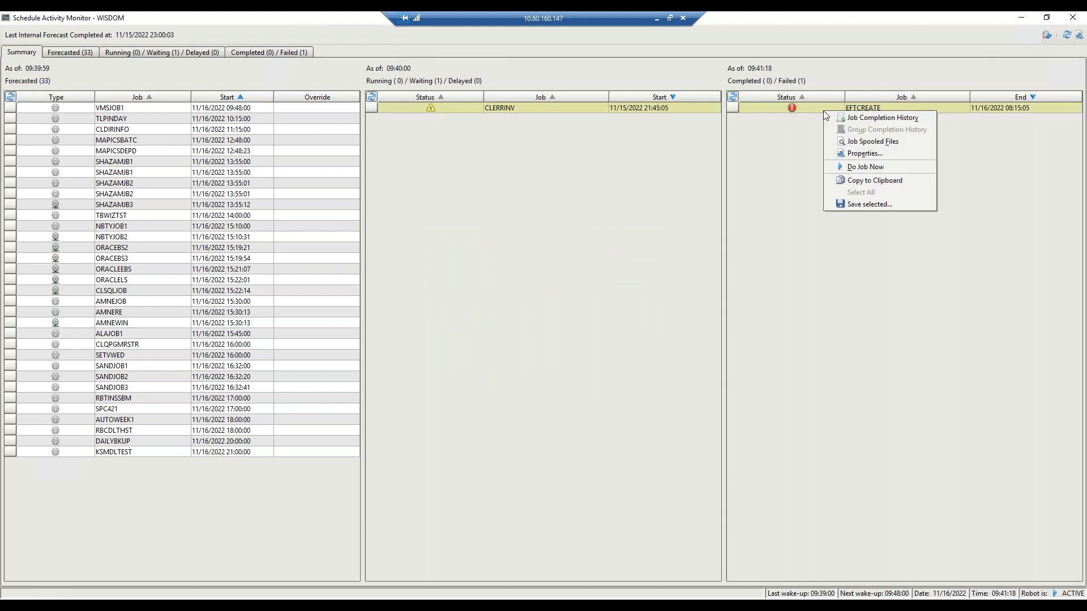
pyautogui.click(844, 143)
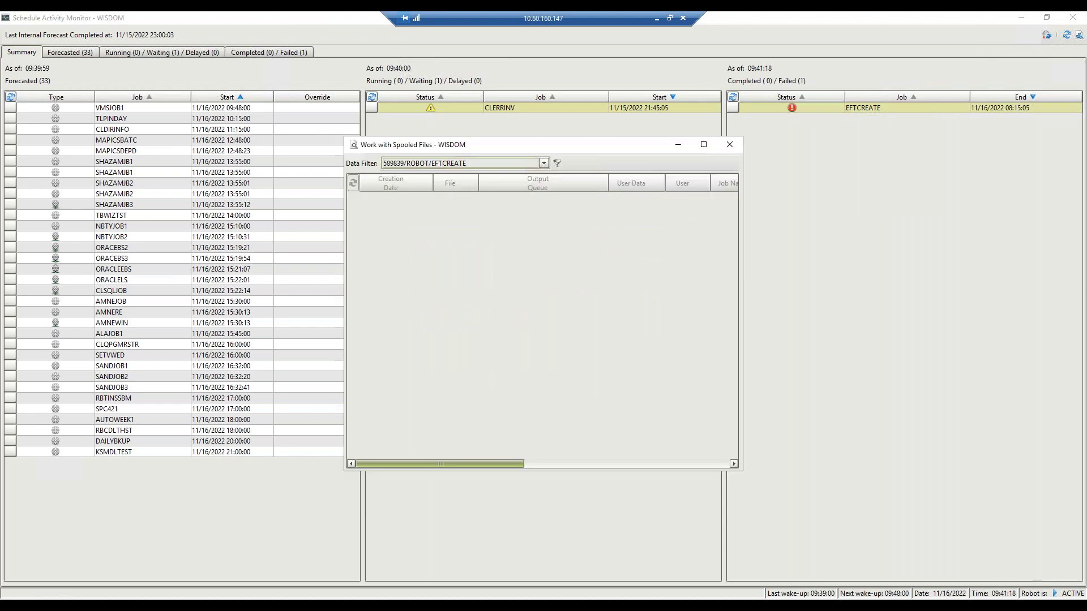
pyautogui.click(505, 198)
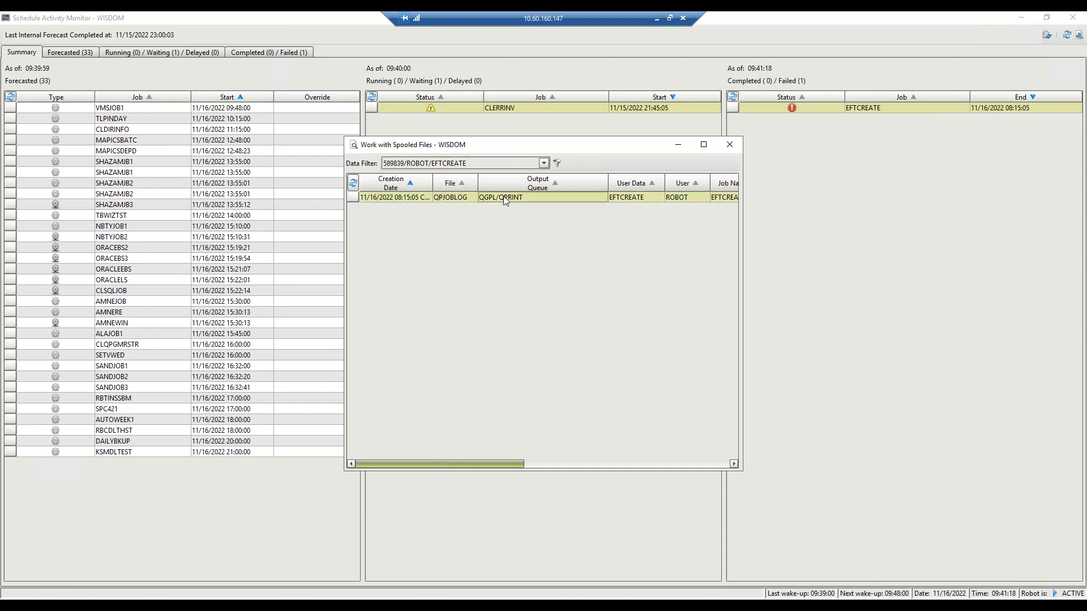
pyautogui.doubleClick(505, 198)
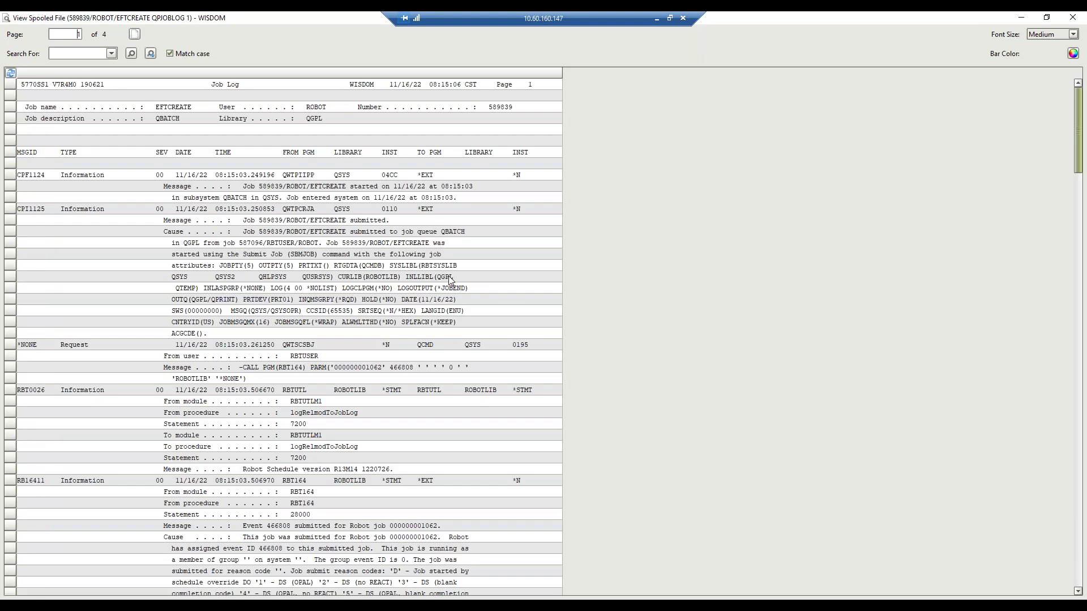
pyautogui.scroll(-9, 394, 335)
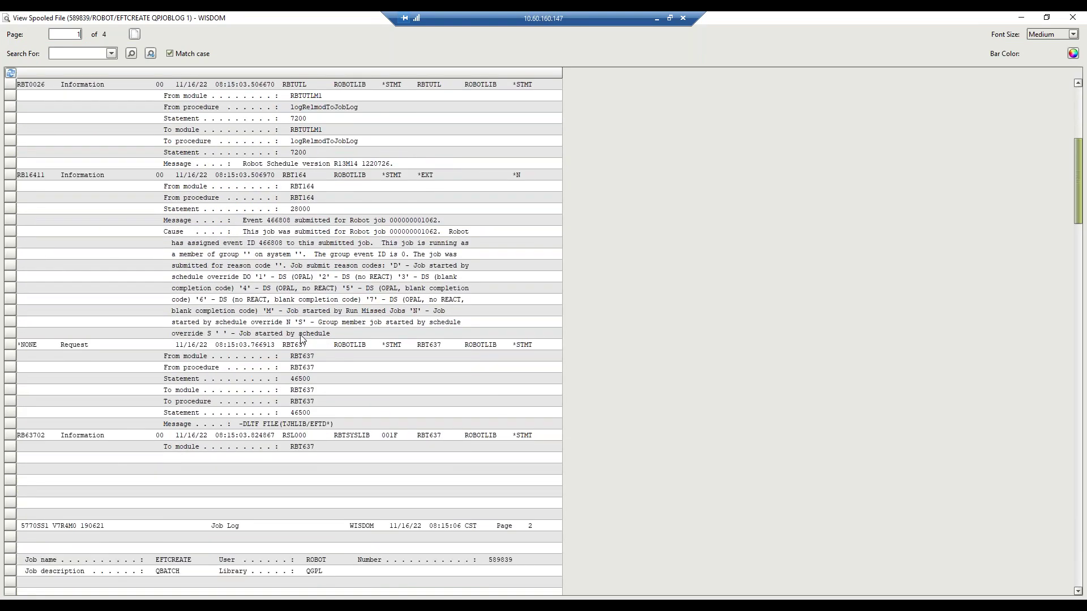
pyautogui.scroll(-4, 302, 338)
pyautogui.click(294, 290)
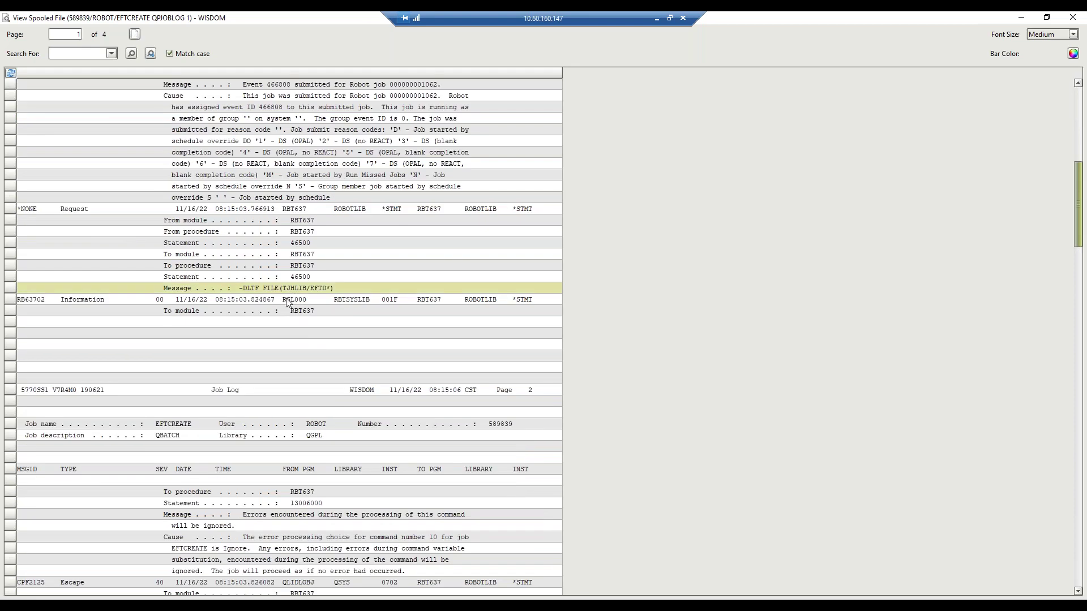
pyautogui.scroll(-1, 294, 294)
pyautogui.scroll(-2, 297, 306)
pyautogui.scroll(-3, 297, 425)
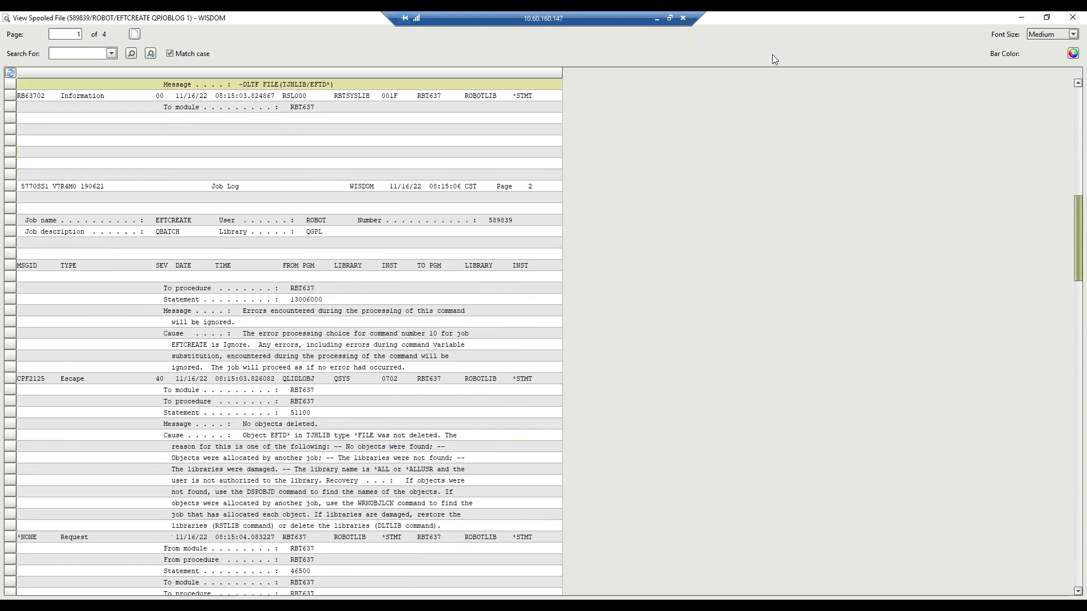
# Step: Copy all lines of the EFTCREATE job log to the clipboard, and return to the Robot Schedule Explorer
pyautogui.rightClick(336, 107)
pyautogui.click(357, 125)
pyautogui.rightClick(323, 107)
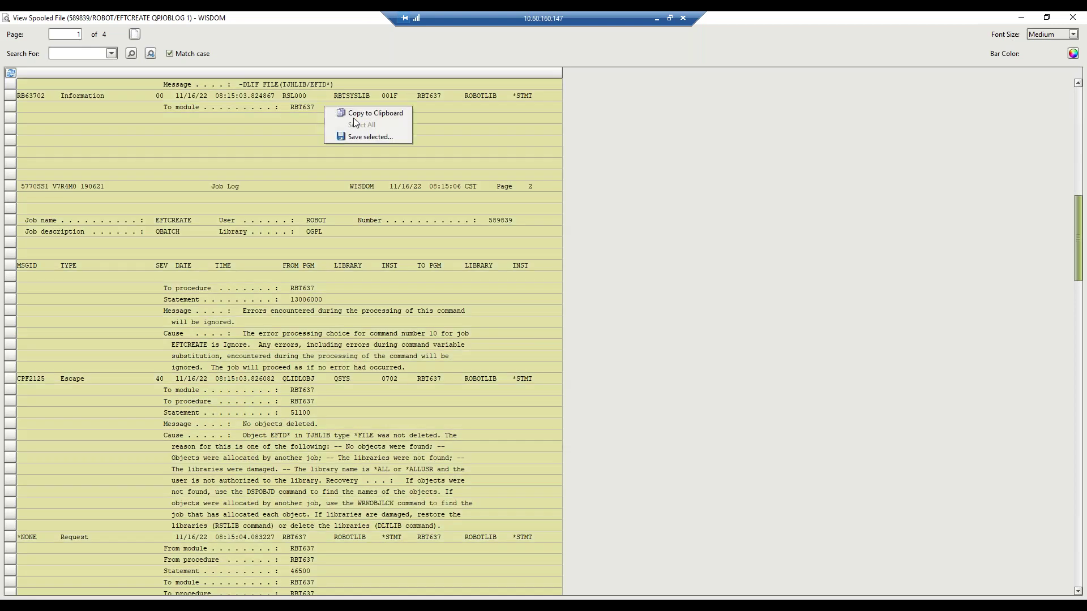
pyautogui.click(353, 114)
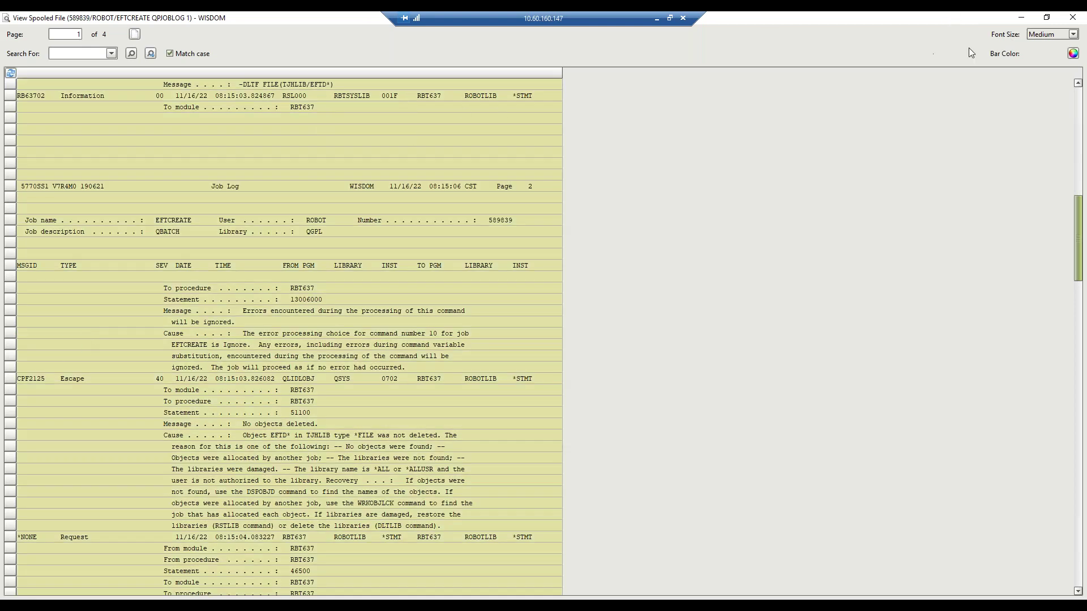
pyautogui.click(1073, 18)
pyautogui.click(731, 144)
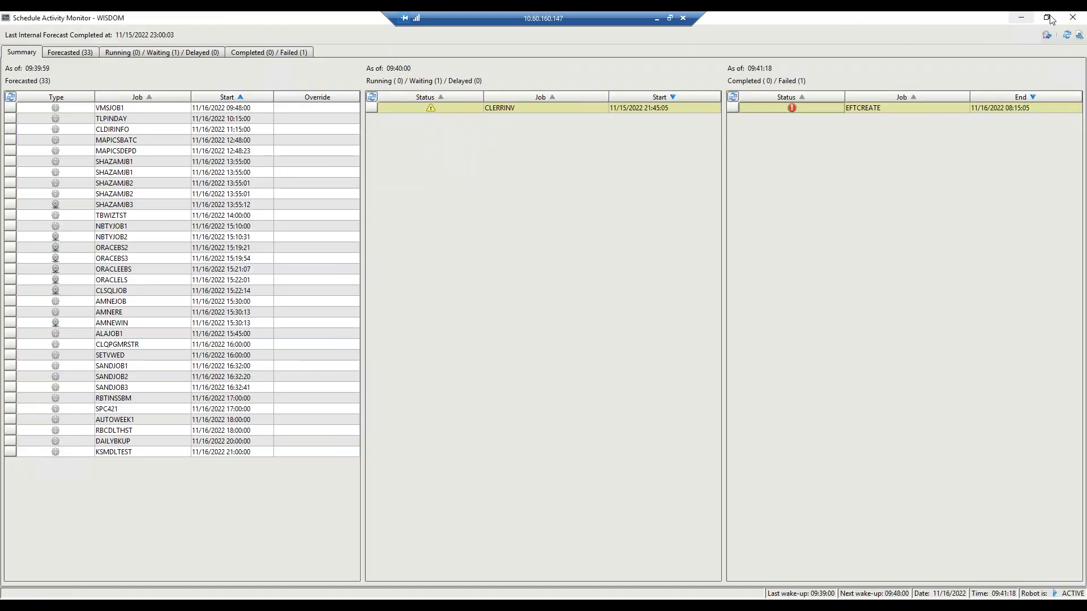
pyautogui.click(1073, 18)
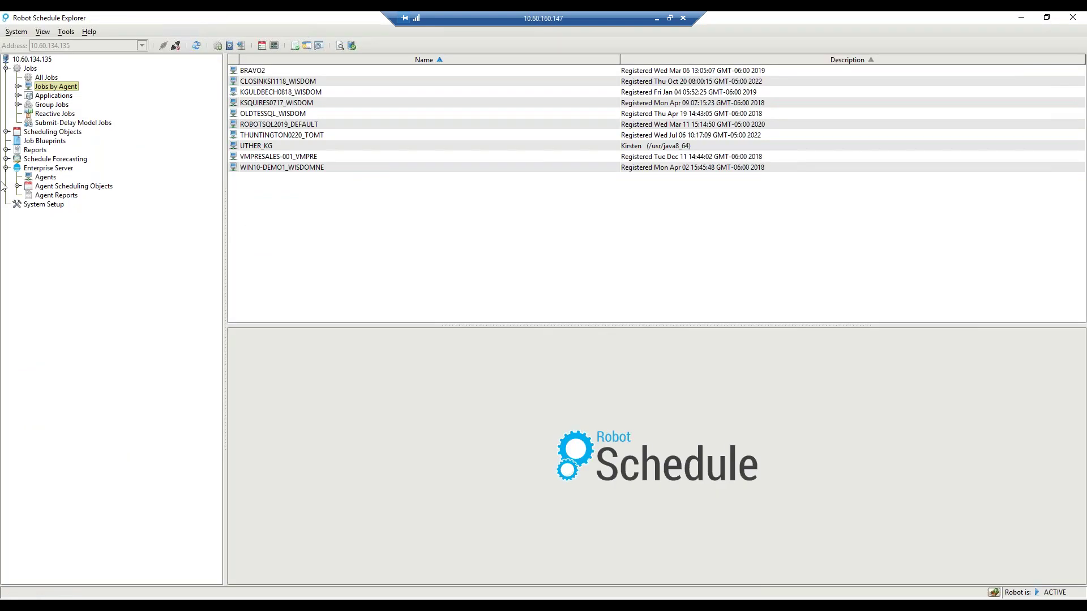
# Step: View the existing job blueprints, and submit a blueprint for the group job CLNIGHTLY
pyautogui.click(40, 142)
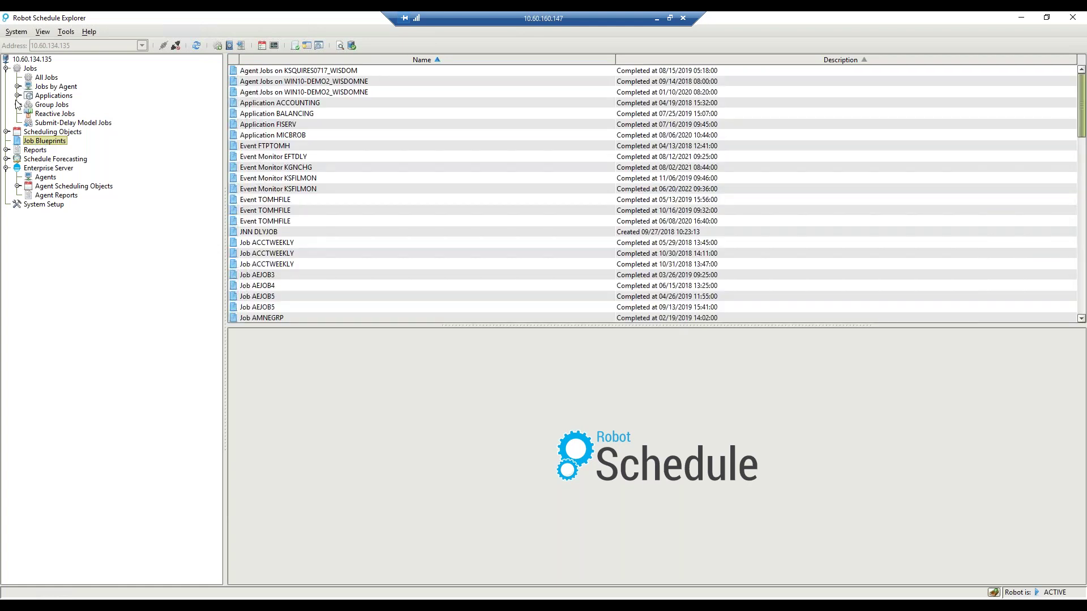
pyautogui.click(18, 105)
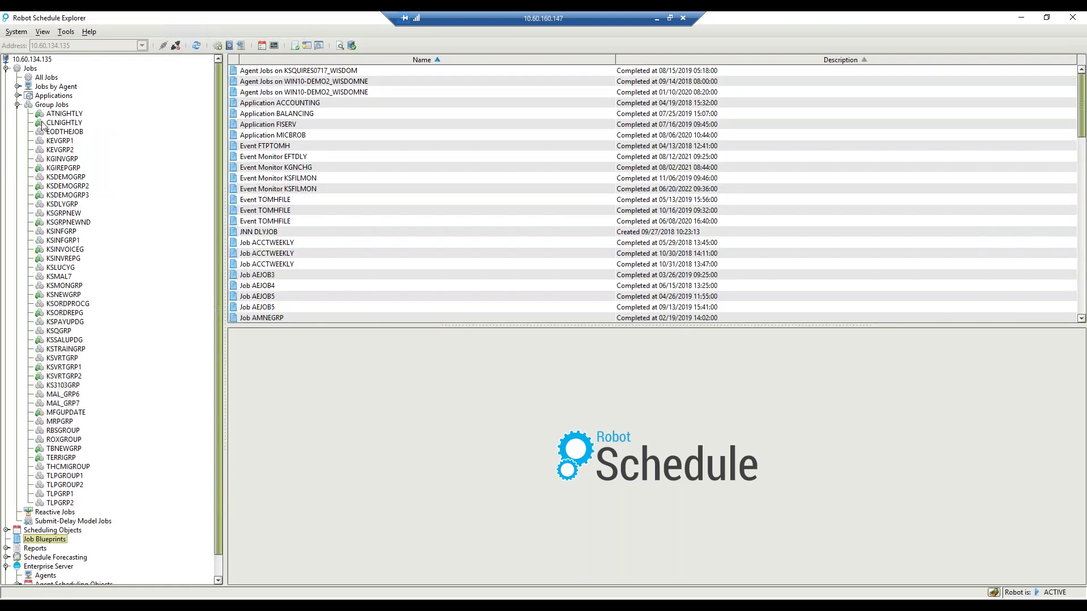
pyautogui.rightClick(44, 123)
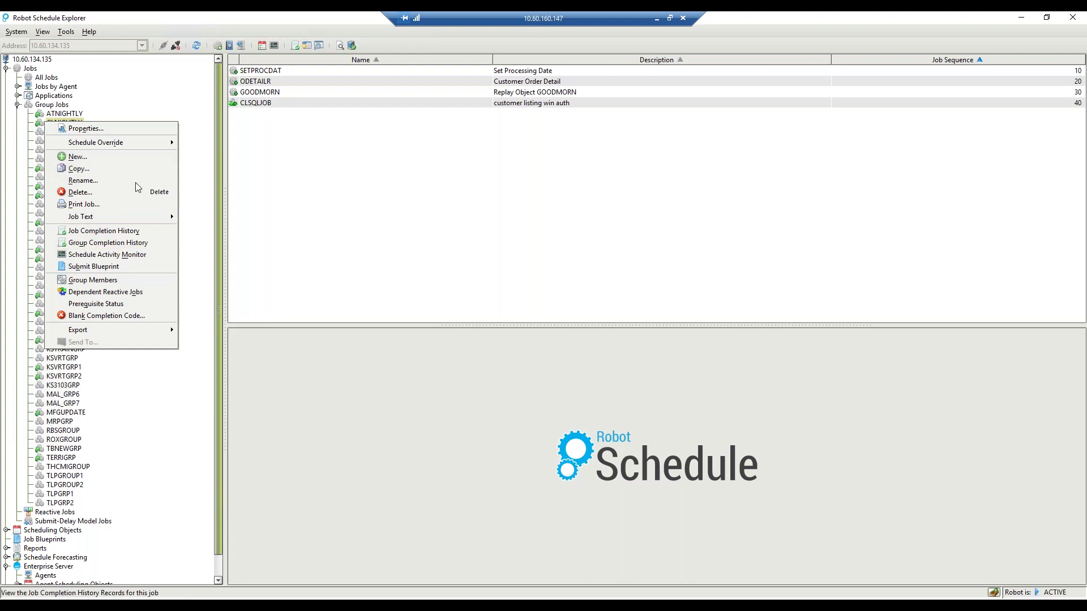
pyautogui.click(95, 271)
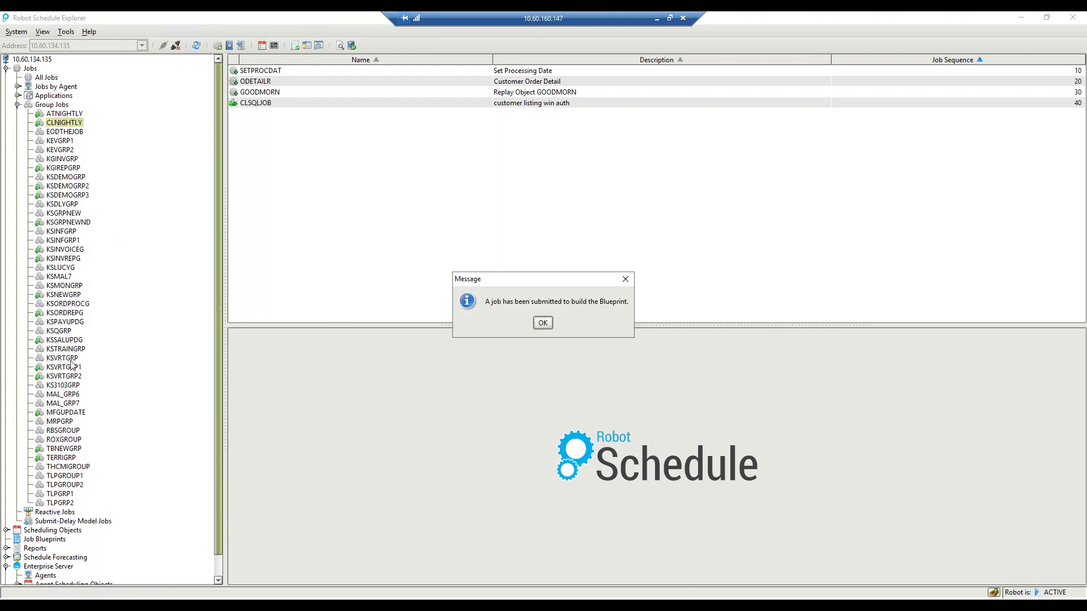
pyautogui.click(544, 325)
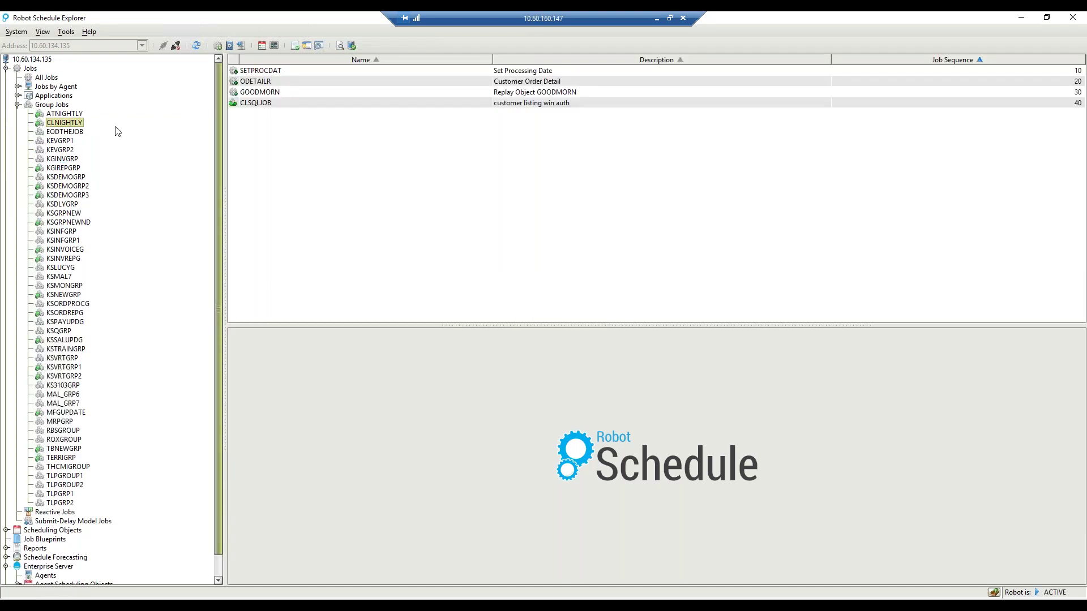
# Step: Submit a blueprint for the EFTDLY event monitor among the scheduling objects
pyautogui.click(18, 105)
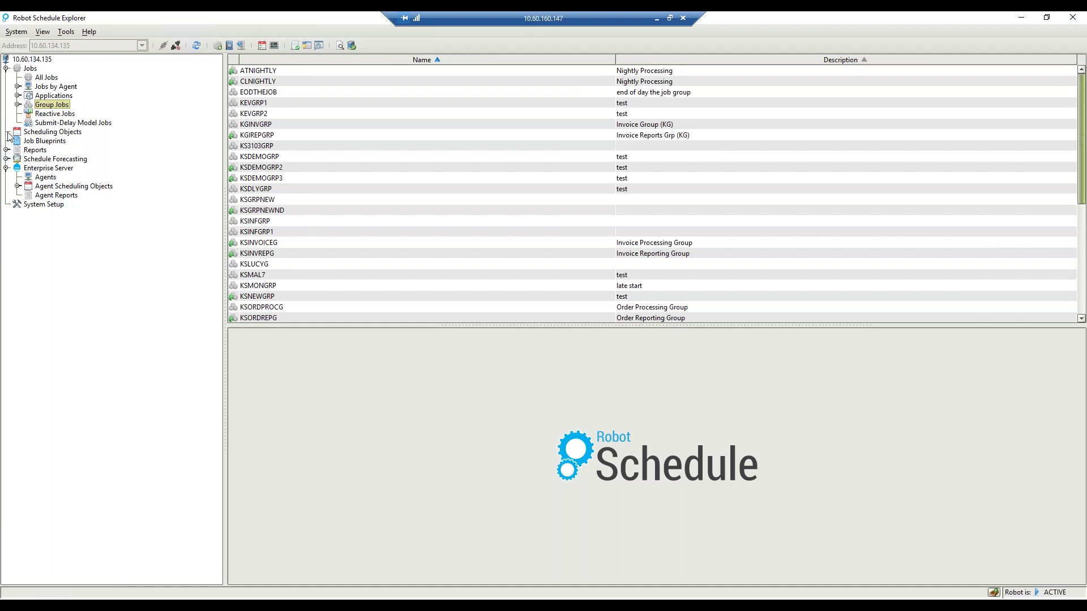
pyautogui.click(6, 132)
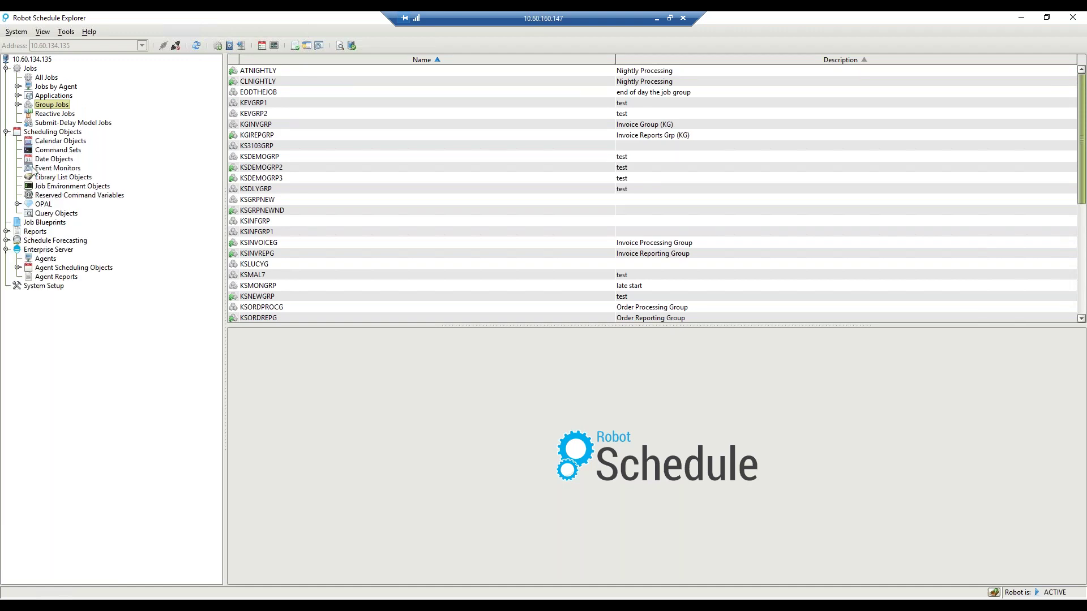
pyautogui.click(38, 168)
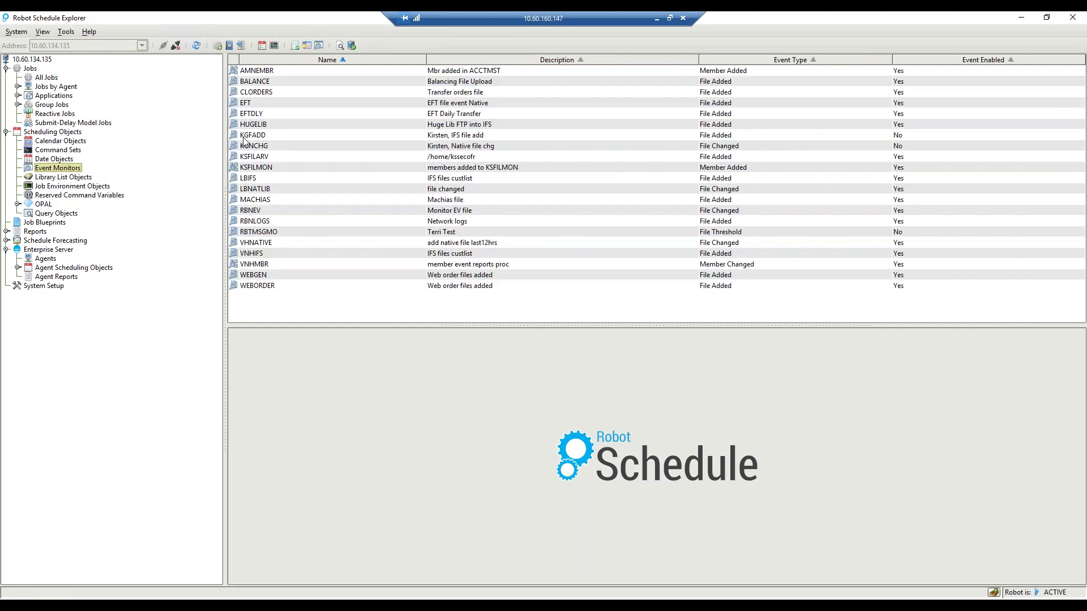
pyautogui.rightClick(238, 116)
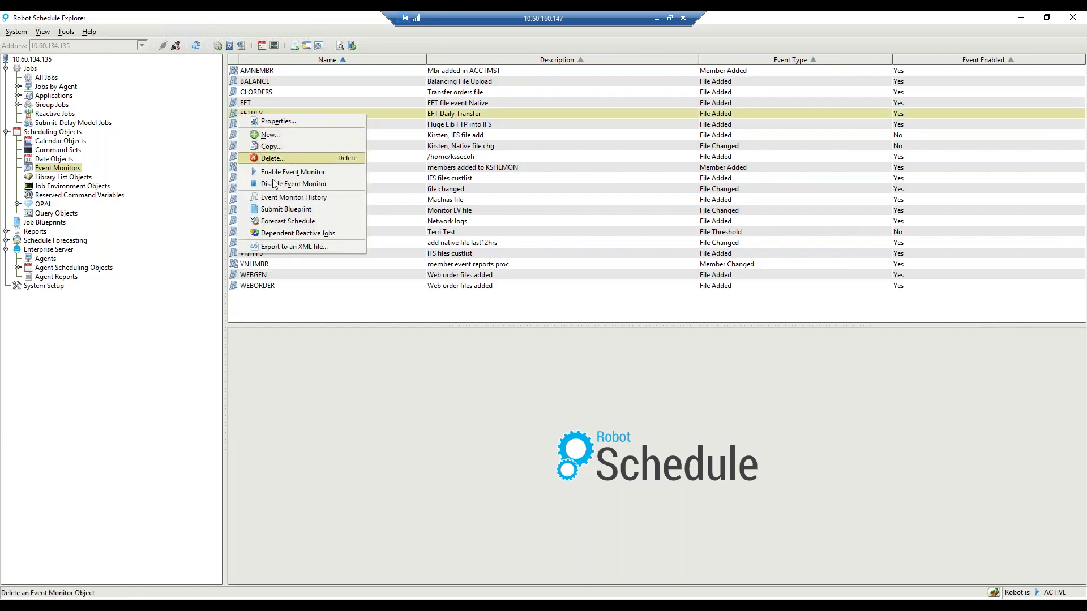
pyautogui.click(317, 211)
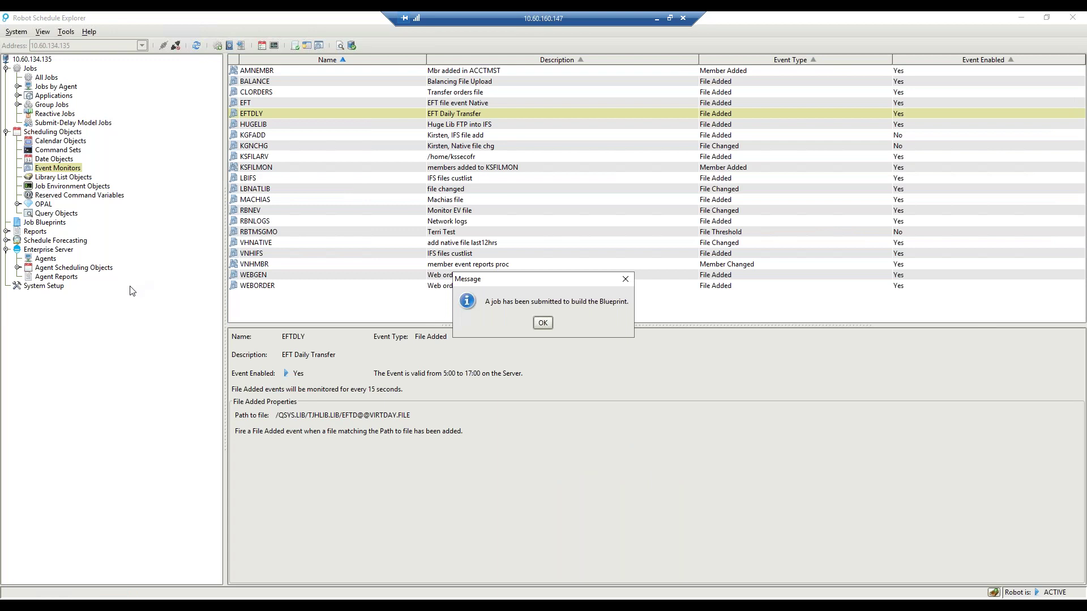
# Step: Dismiss the submission message, list the job blueprints, and open the Event Monitor EFTDLY blueprint completed 11/16/2022 09:42:00
pyautogui.click(543, 320)
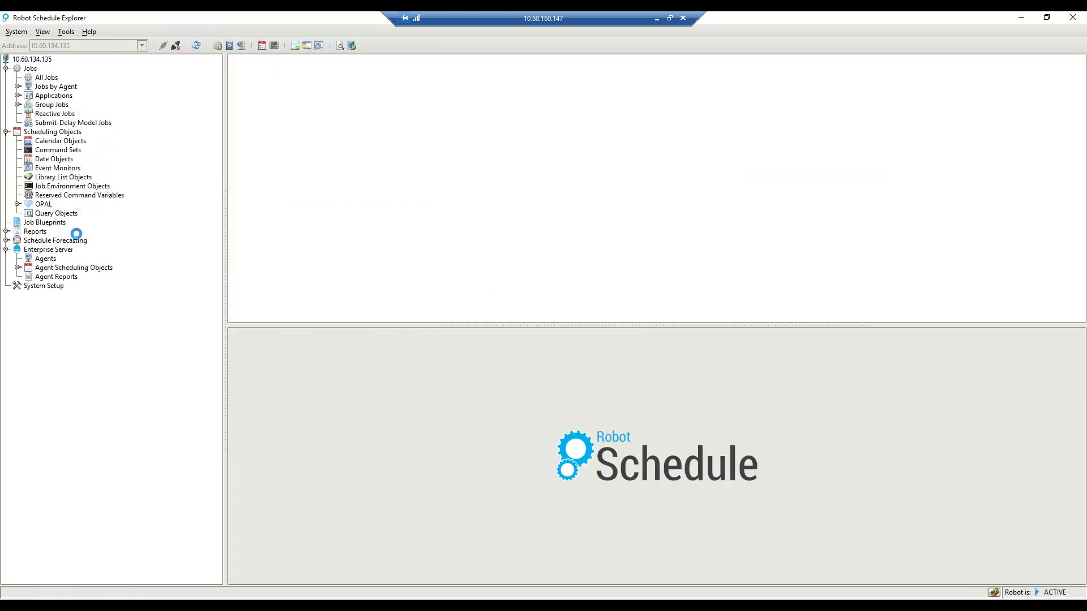
pyautogui.click(33, 223)
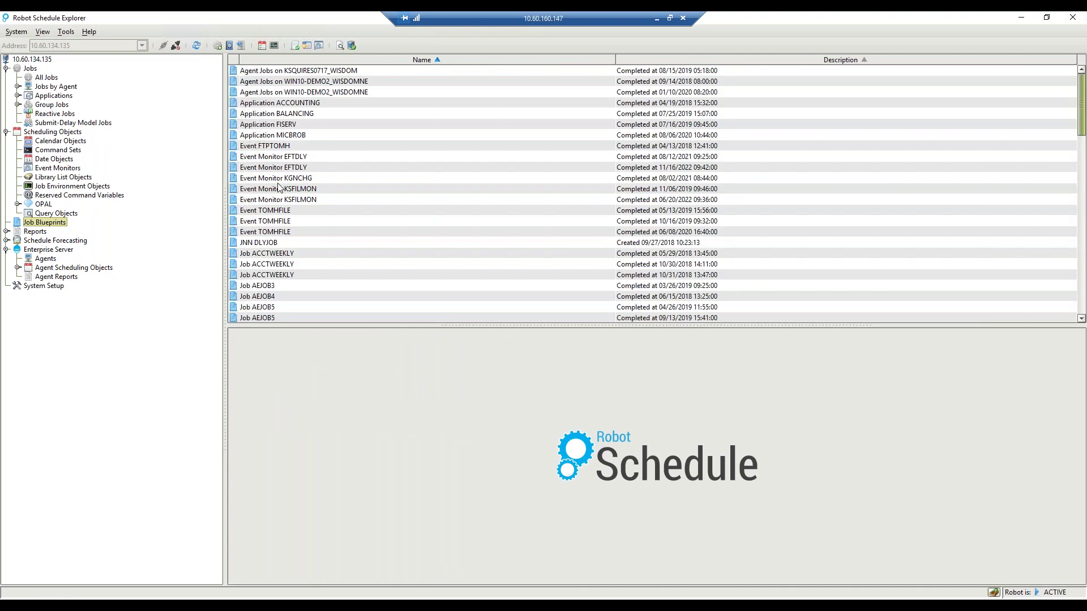
pyautogui.click(265, 168)
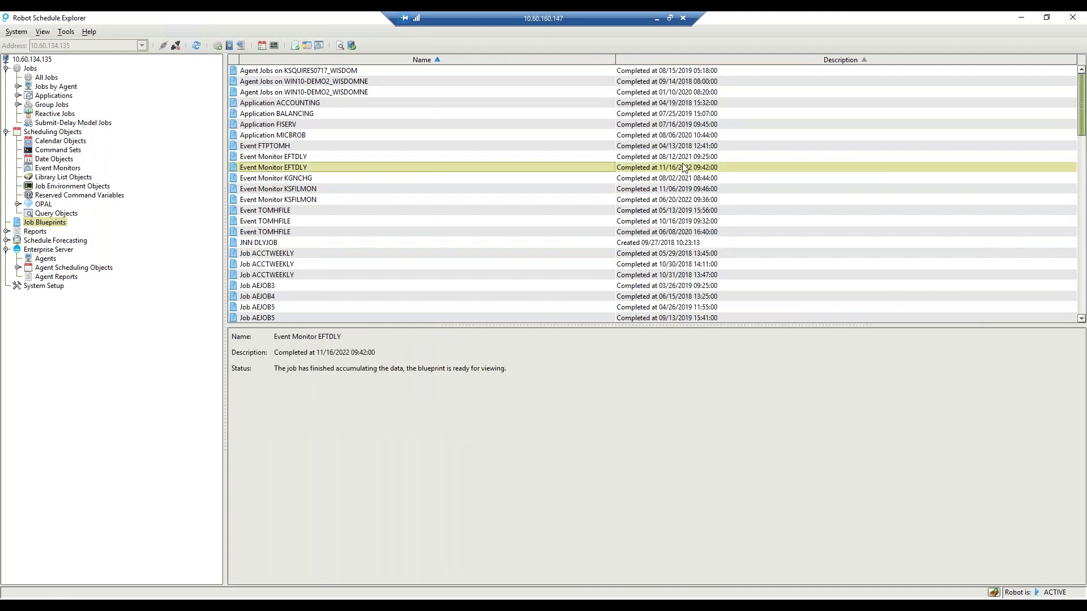
pyautogui.doubleClick(261, 167)
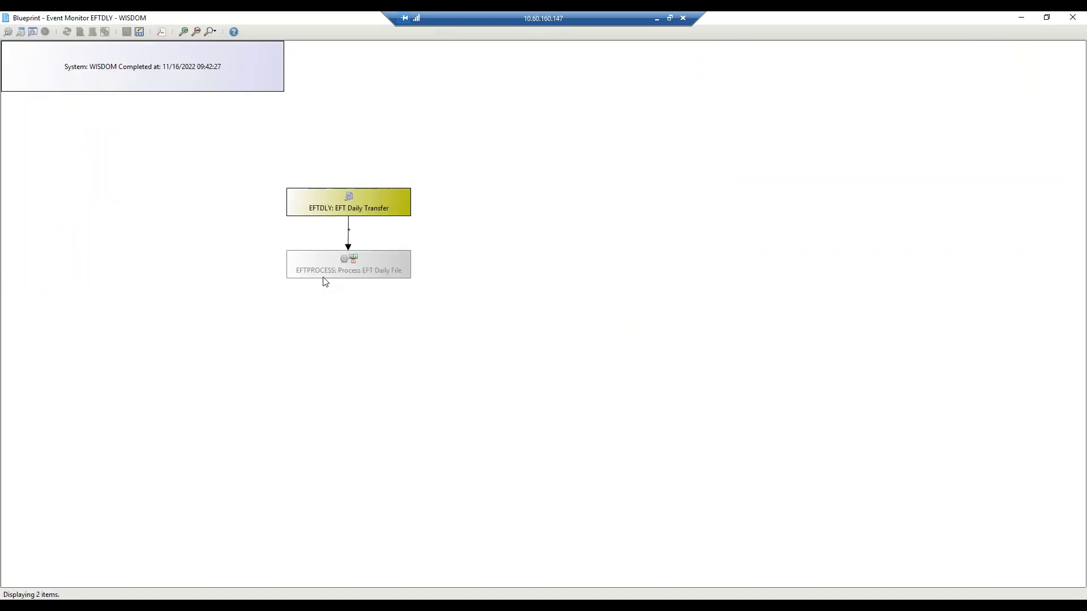
# Step: Reload the EFTPROCESS job in the blueprint, and move the EFTDLY event monitor box slightly higher above it
pyautogui.rightClick(351, 271)
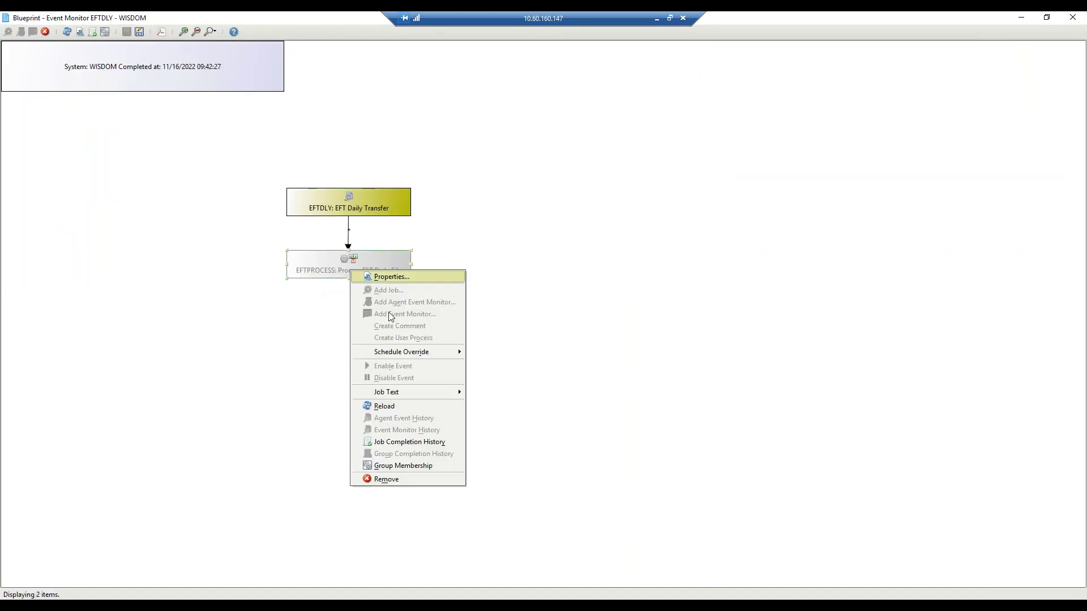
pyautogui.click(379, 405)
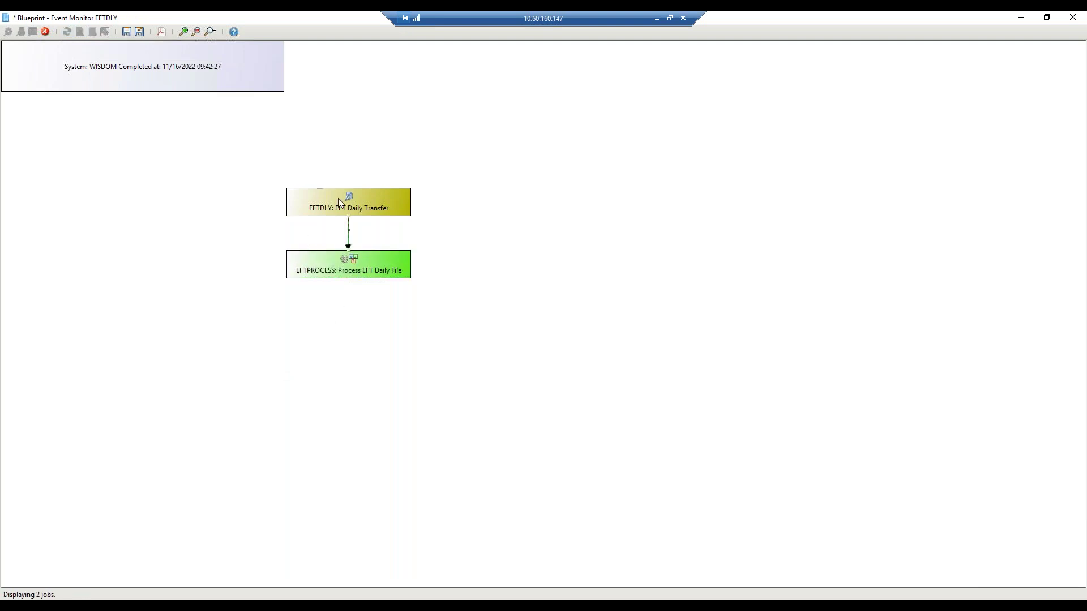
pyautogui.moveTo(353, 208); pyautogui.dragTo(379, 181)
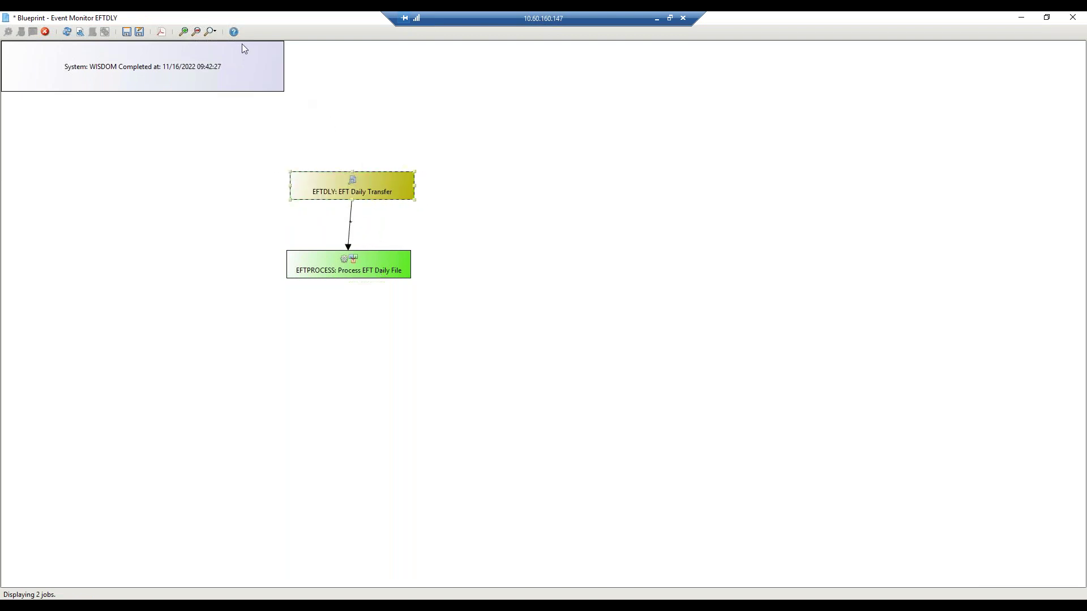
# Step: Review the blueprint legend of icons and shape colors, and close the EFTDLY blueprint with its changes saved
pyautogui.click(233, 33)
pyautogui.moveTo(478, 138); pyautogui.dragTo(718, 101)
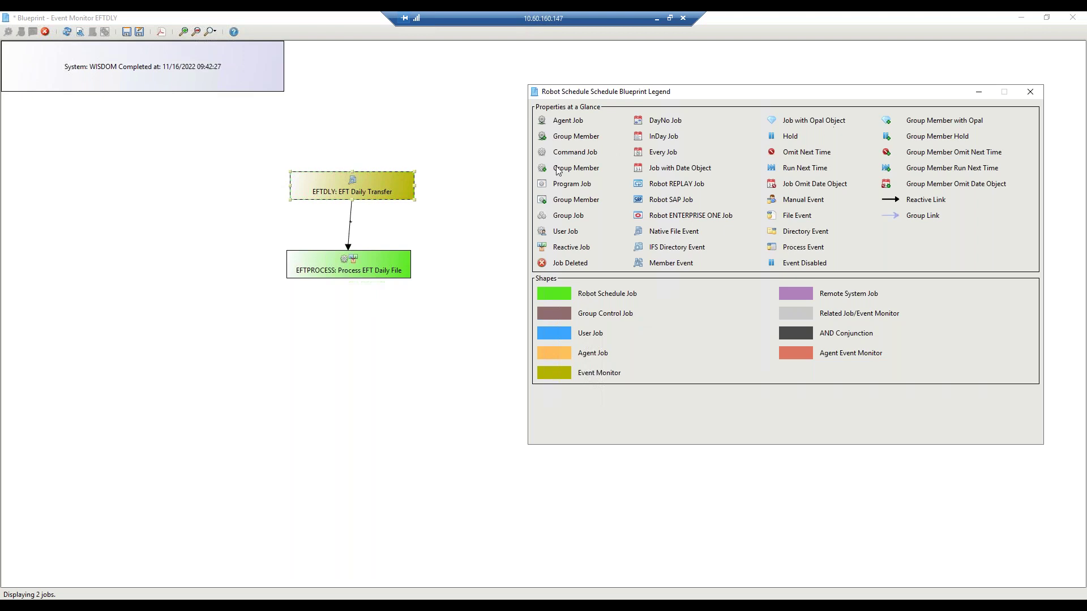
pyautogui.click(1030, 92)
pyautogui.click(1073, 17)
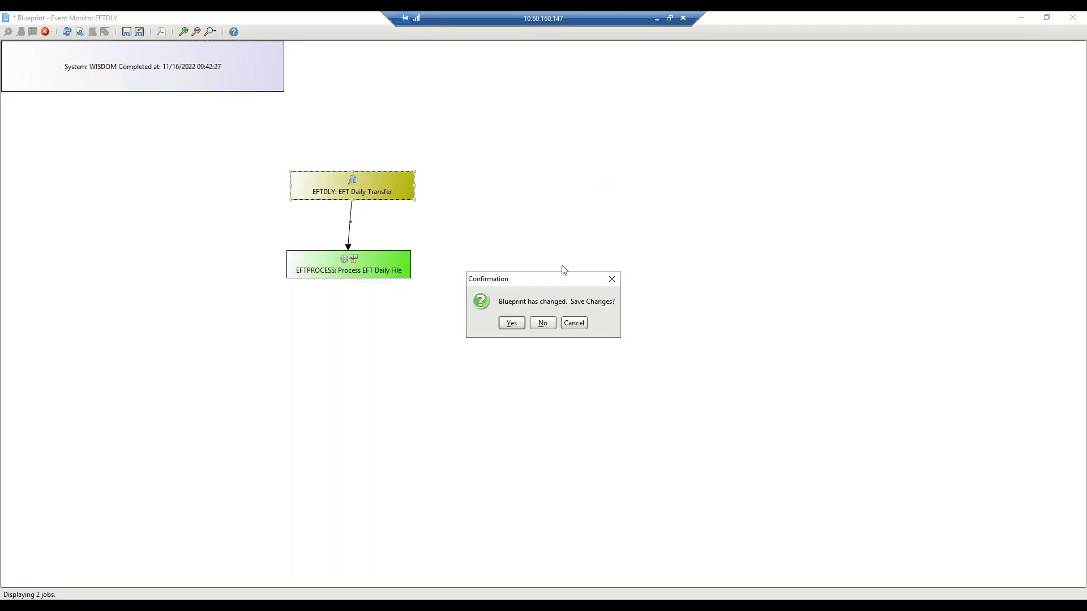
pyautogui.click(512, 323)
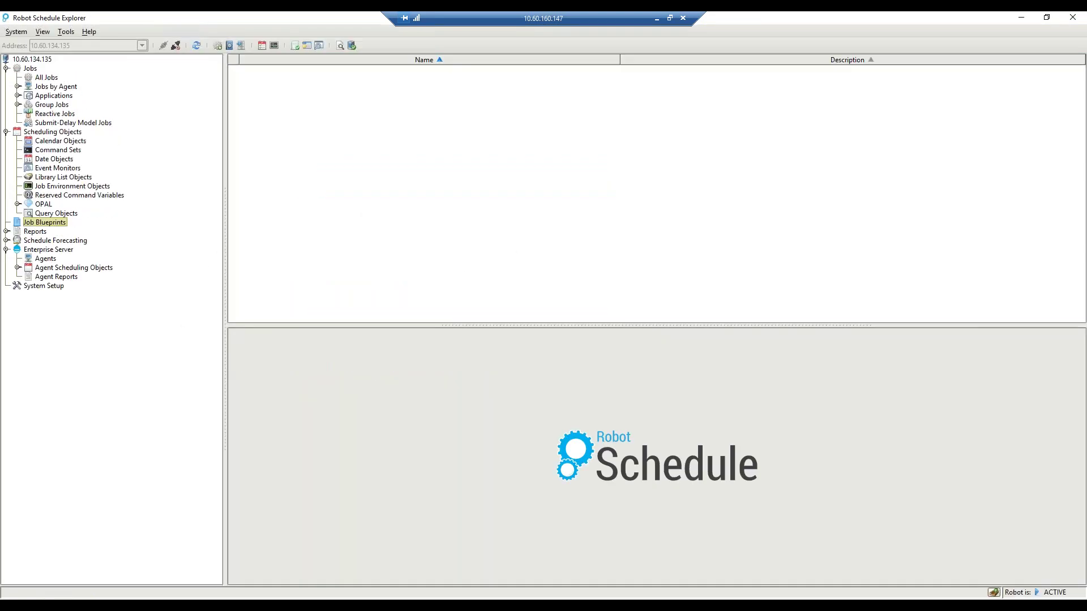
# Step: Open the CLNIGHTLY job blueprint completed 11/16/2022 09:42:00
pyautogui.scroll(-7, 252, 205)
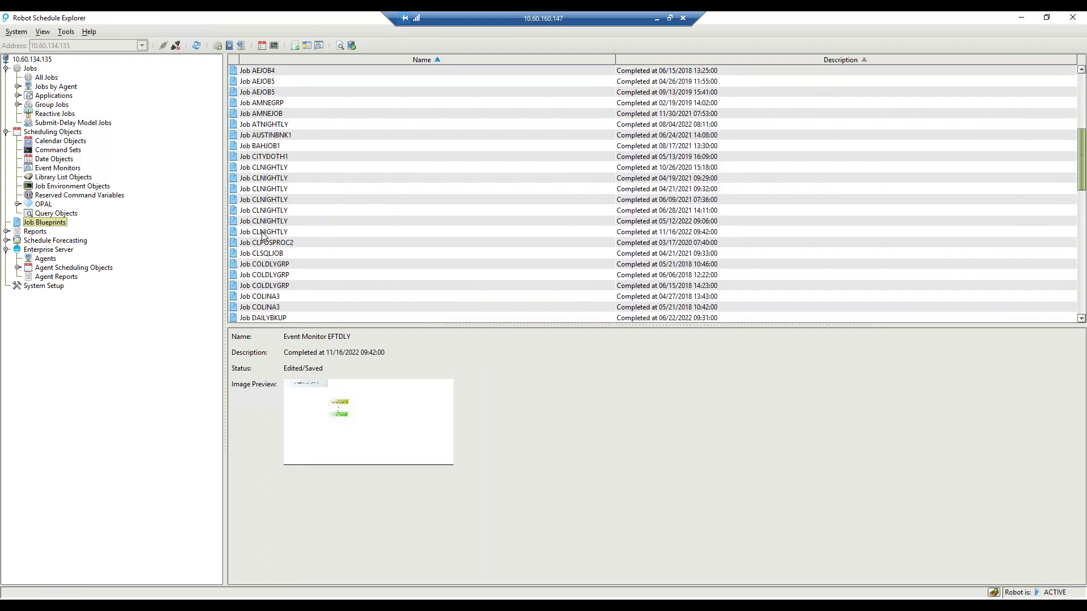
pyautogui.click(263, 233)
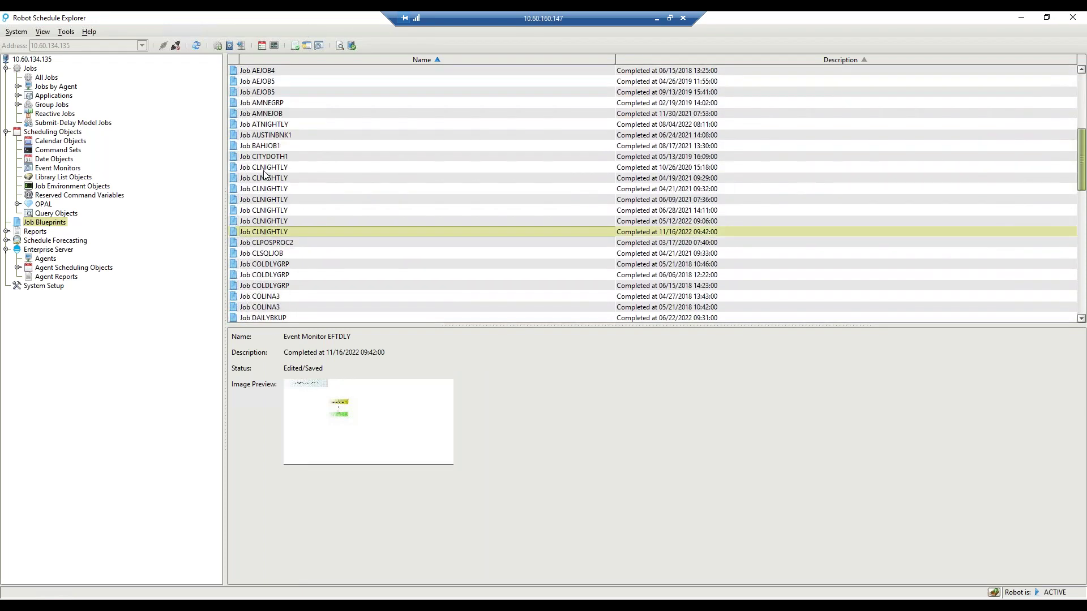
pyautogui.rightClick(656, 234)
pyautogui.click(688, 238)
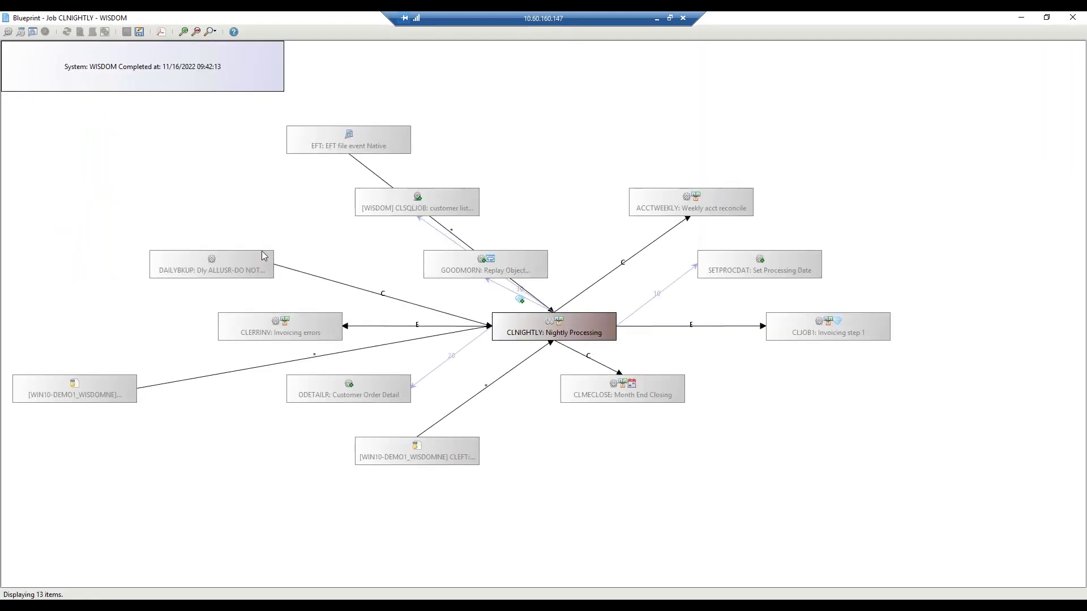
# Step: Spread out the DAILYBKUP, CLERRINV, ODETAILR, CLEFT and CLMECLOSE boxes around CLNIGHTLY so the diagram is less crowded
pyautogui.moveTo(243, 262); pyautogui.dragTo(269, 199)
pyautogui.moveTo(247, 326); pyautogui.dragTo(141, 264)
pyautogui.moveTo(337, 386); pyautogui.dragTo(298, 442)
pyautogui.click(402, 447)
pyautogui.moveTo(571, 474); pyautogui.dragTo(570, 474)
pyautogui.click(490, 333)
pyautogui.moveTo(493, 328); pyautogui.dragTo(551, 342)
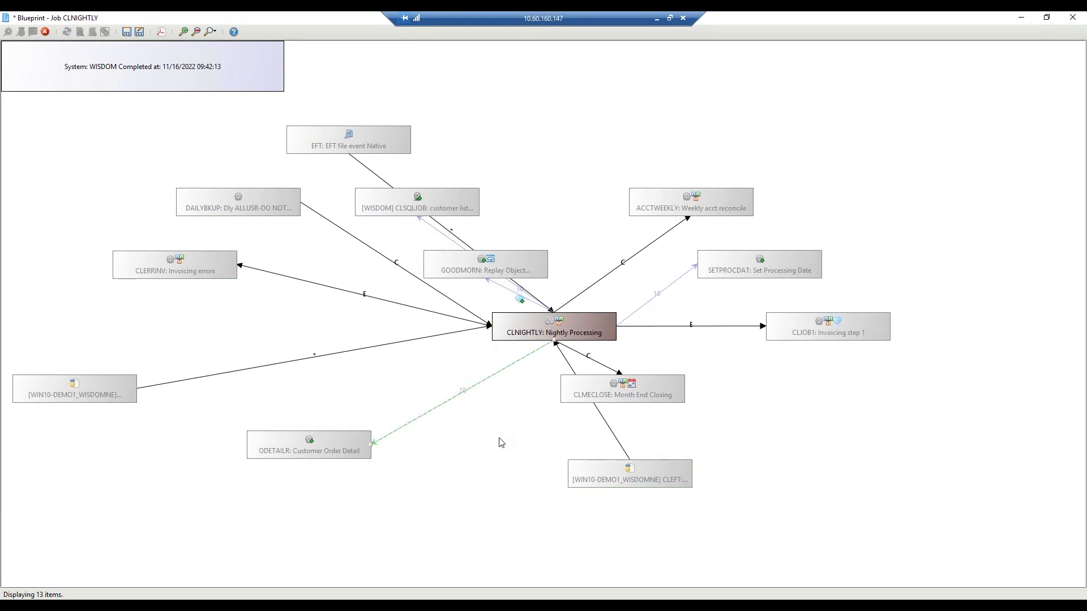
pyautogui.moveTo(617, 381); pyautogui.dragTo(789, 411)
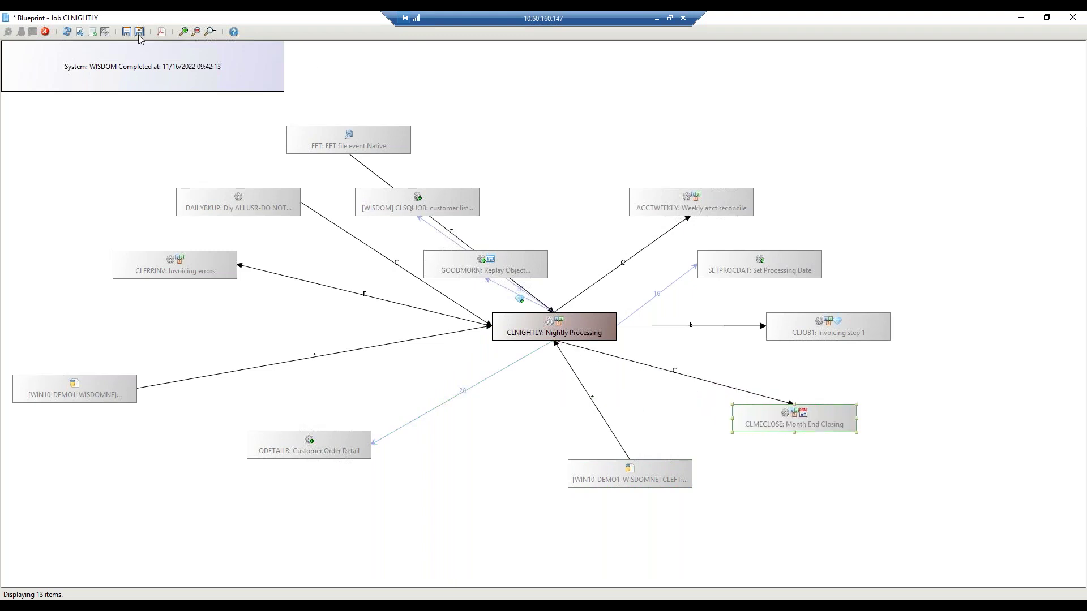
# Step: Add a comment reading "this is a comment" to the blueprint, and move it to the diagram's upper right corner
pyautogui.rightClick(501, 109)
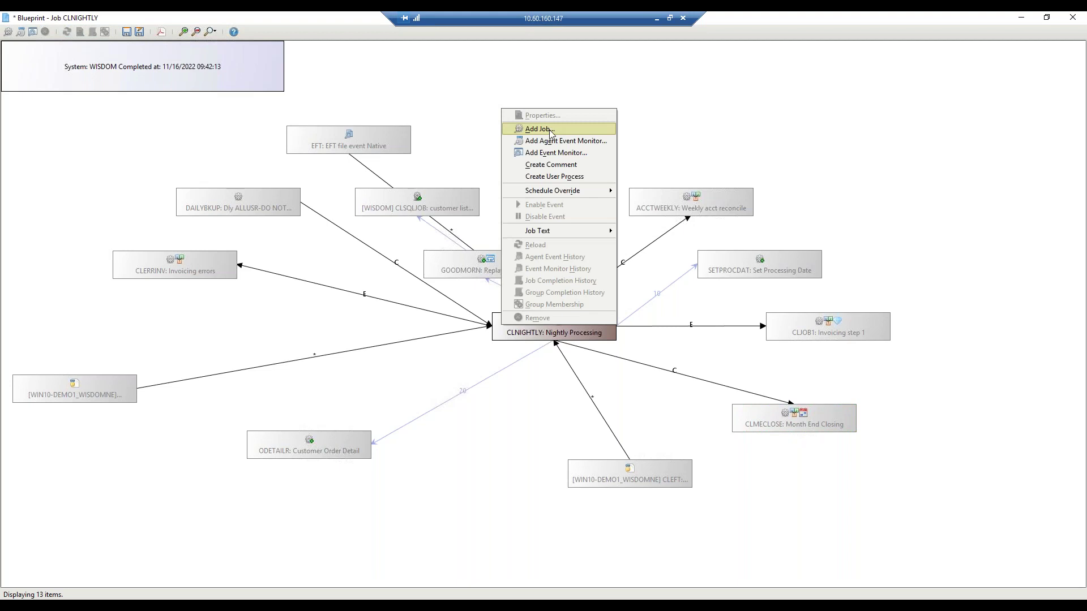
pyautogui.click(559, 169)
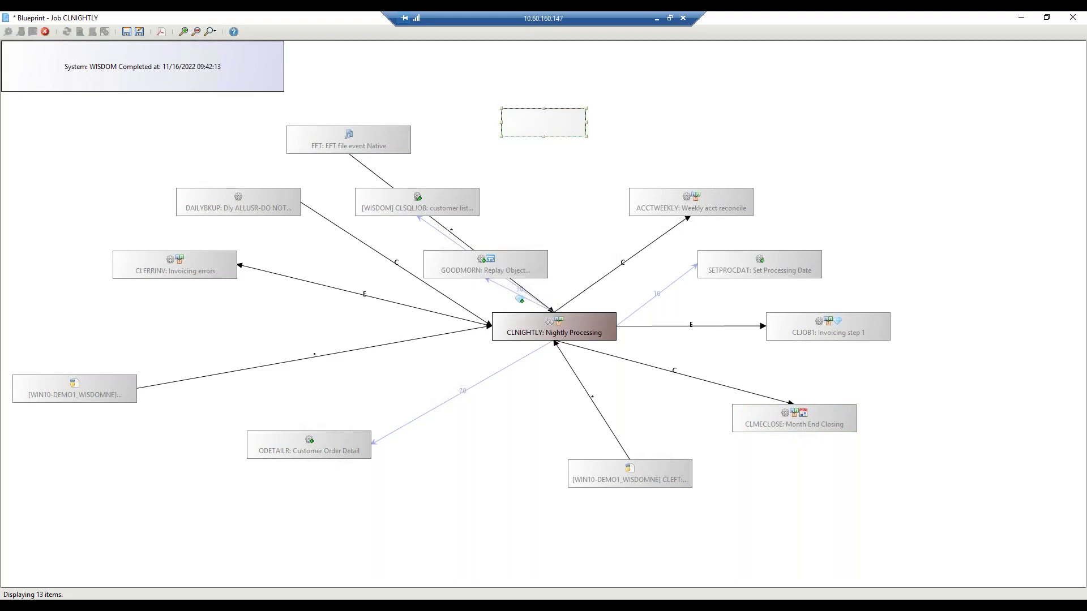
pyautogui.doubleClick(524, 126)
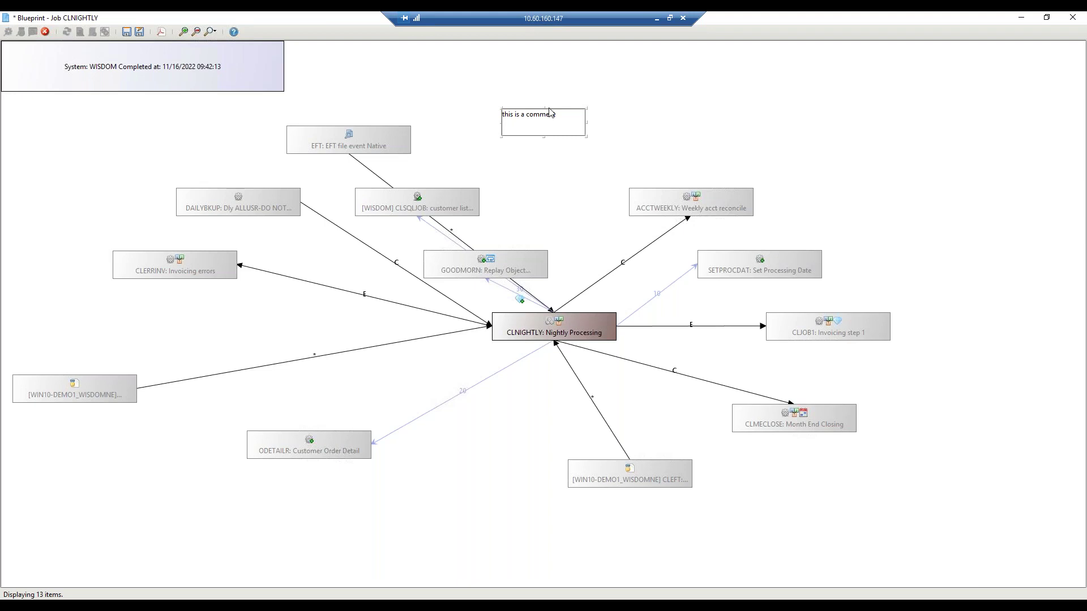
pyautogui.click(539, 148)
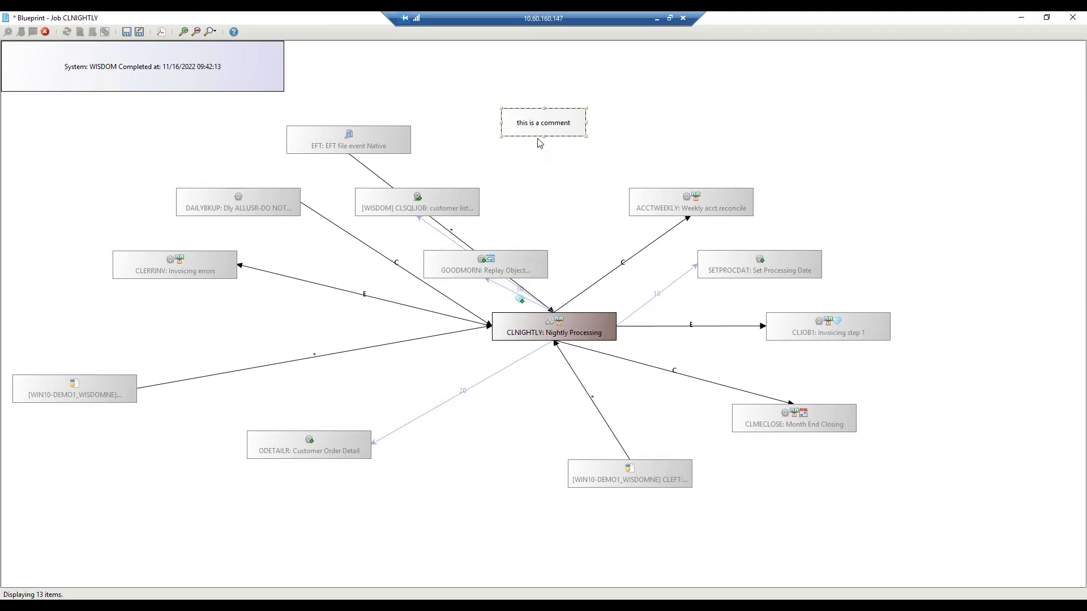
pyautogui.moveTo(543, 138); pyautogui.dragTo(955, 96)
# Step: Check the actions available for the comment and the ACCTWEEKLY job, and close the CLNIGHTLY blueprint with its changes saved
pyautogui.rightClick(955, 95)
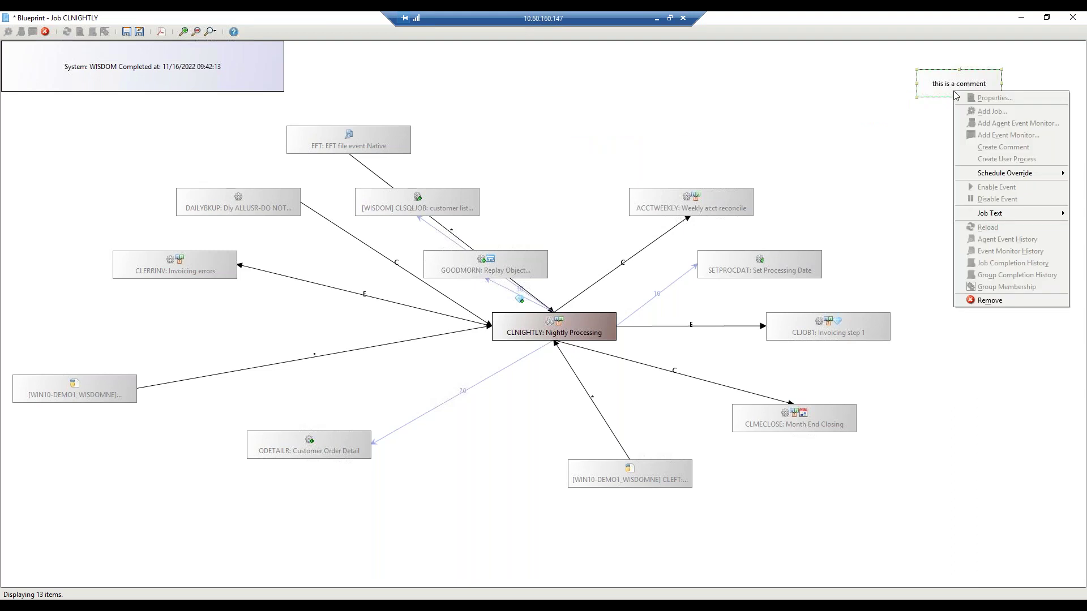
pyautogui.click(663, 205)
pyautogui.rightClick(663, 205)
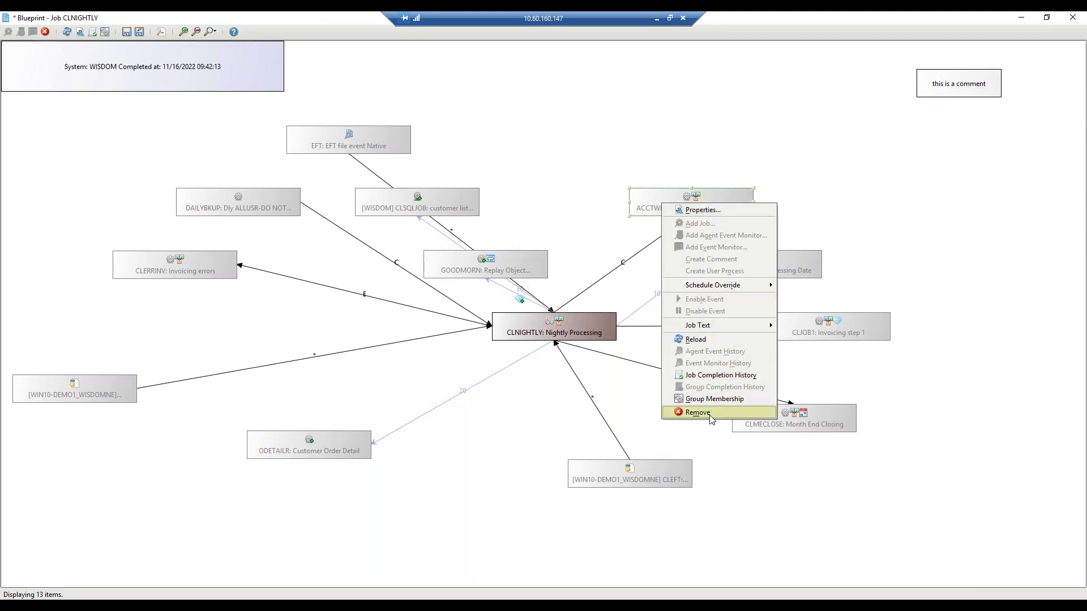
pyautogui.click(1078, 17)
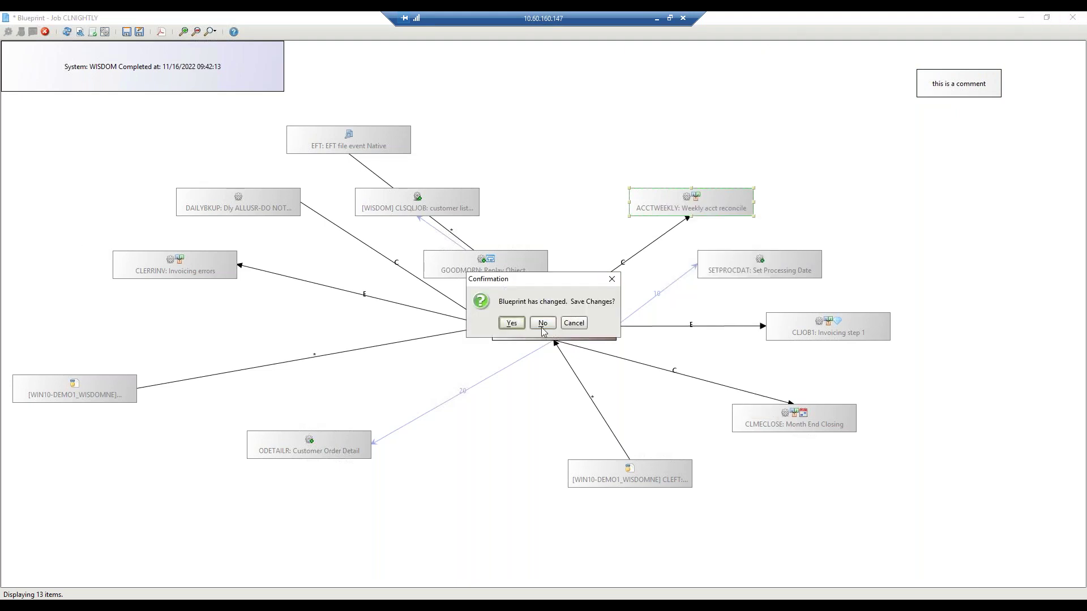
pyautogui.click(511, 323)
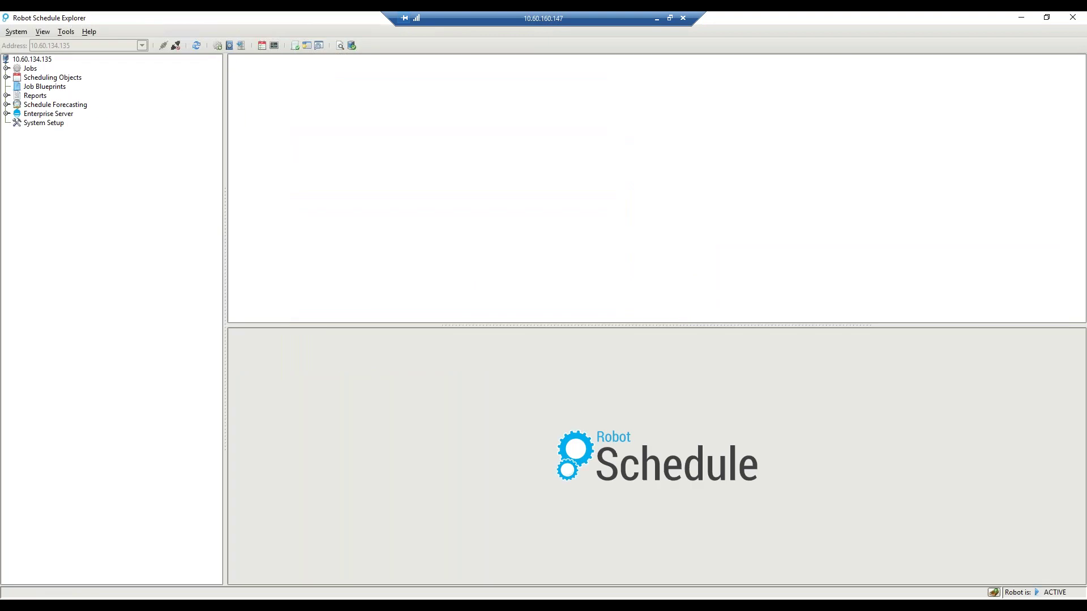